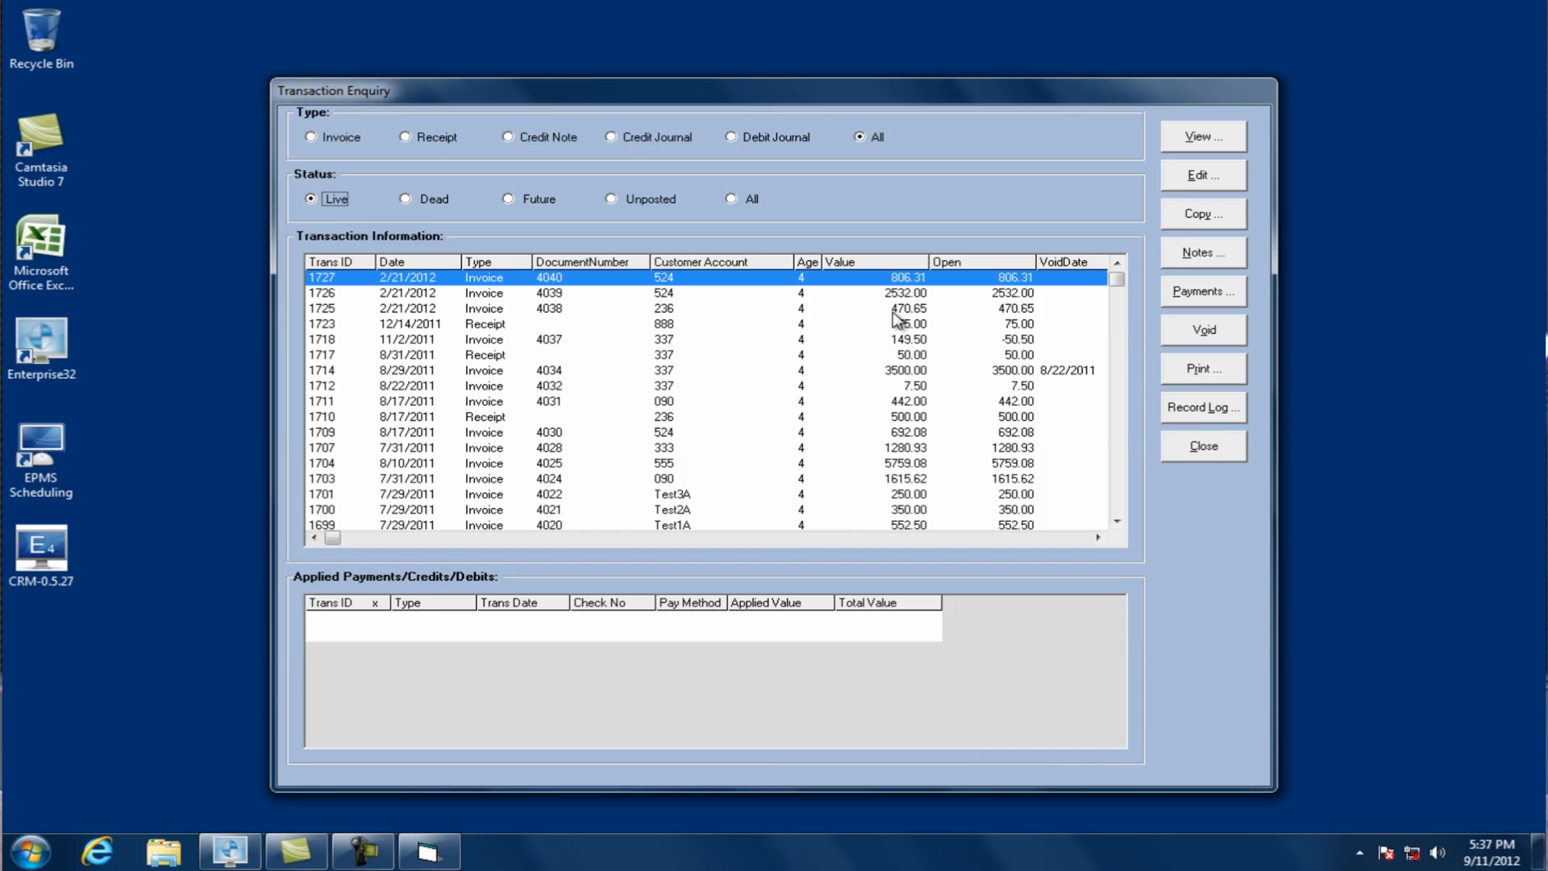
# Close the transaction enquiry and start a new credit note for Metro Ford Dealership using its customer code
pyautogui.click(1184, 454)
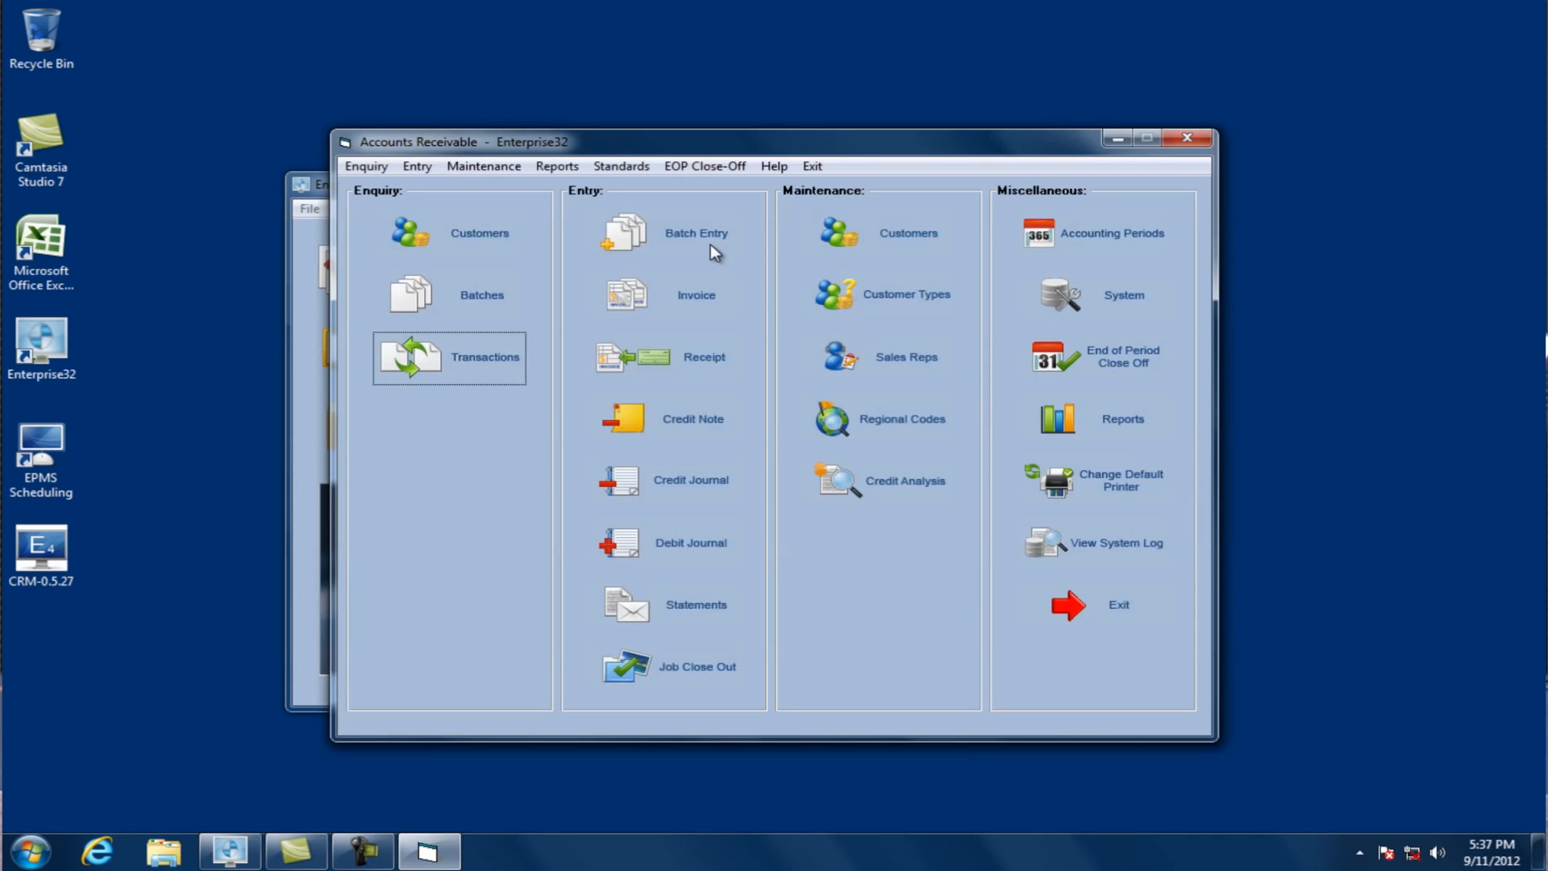
pyautogui.click(682, 305)
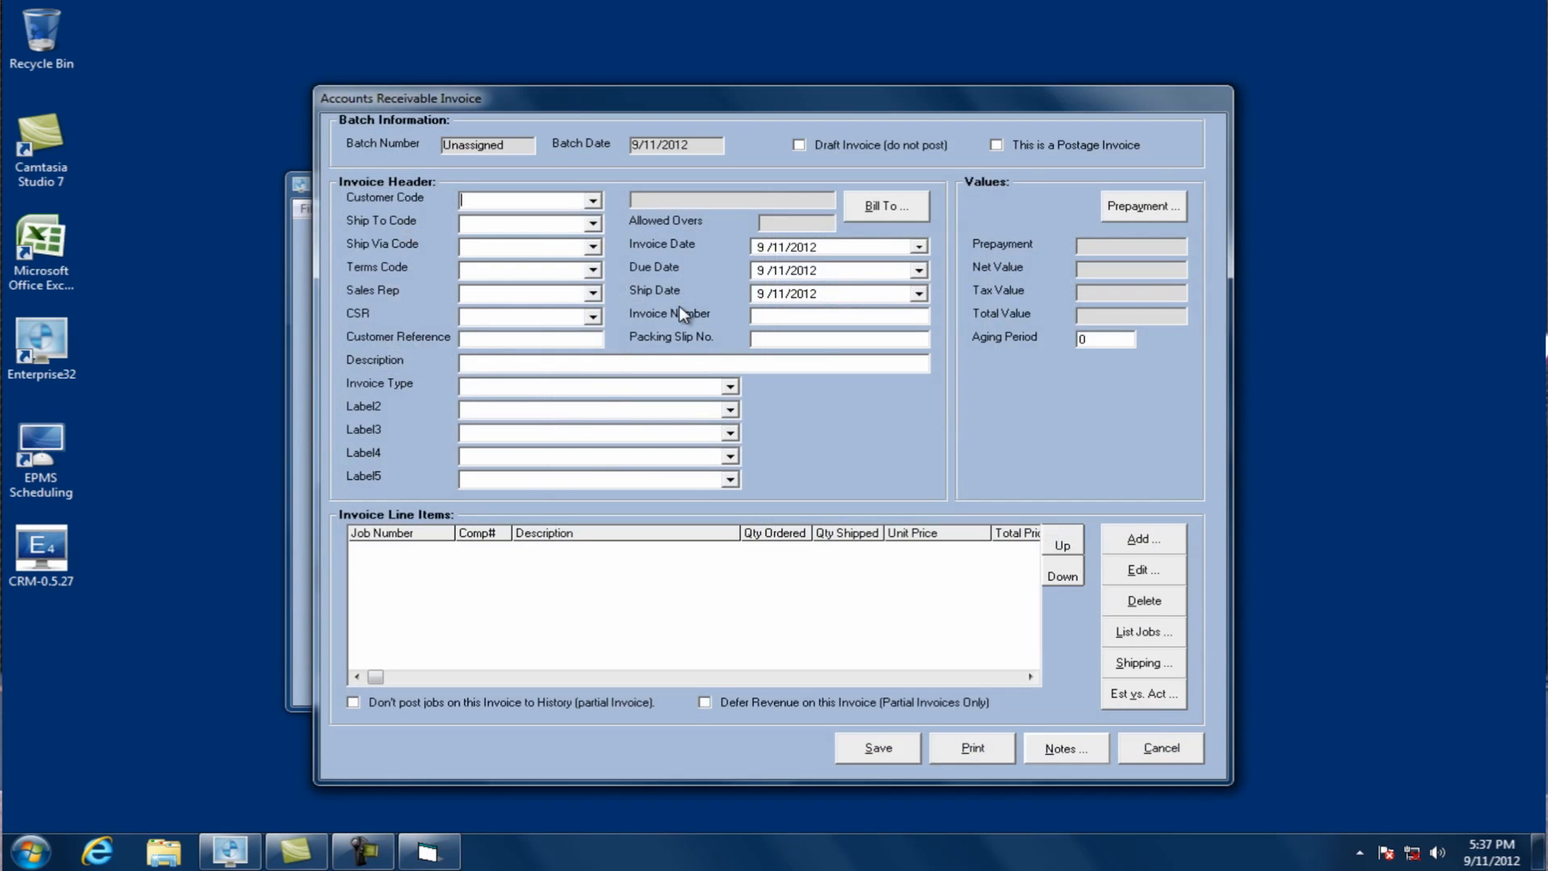
pyautogui.click(1162, 747)
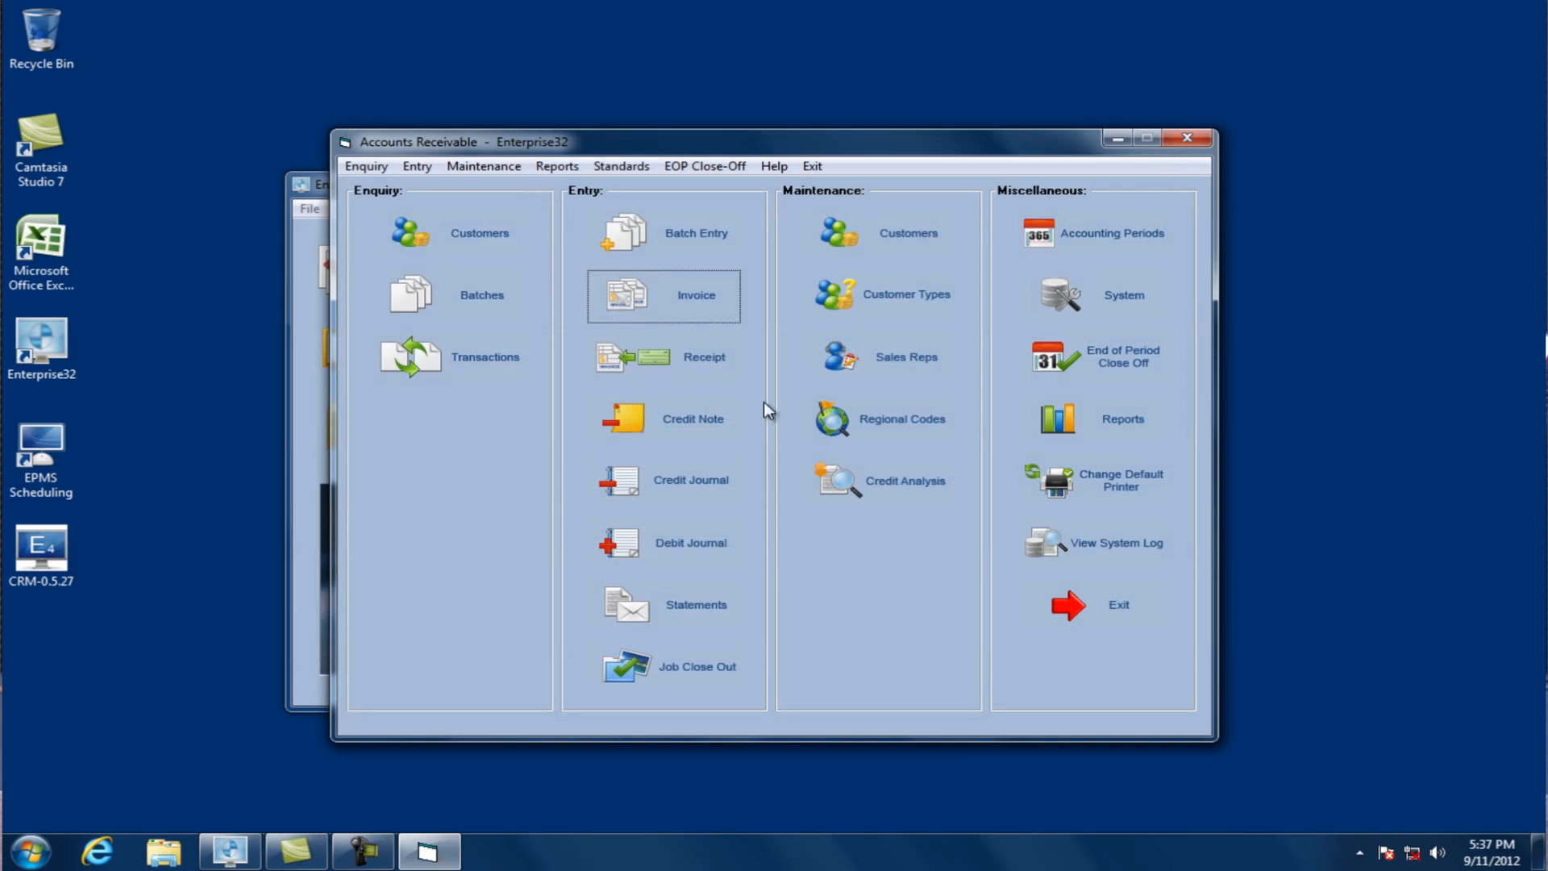
pyautogui.click(685, 418)
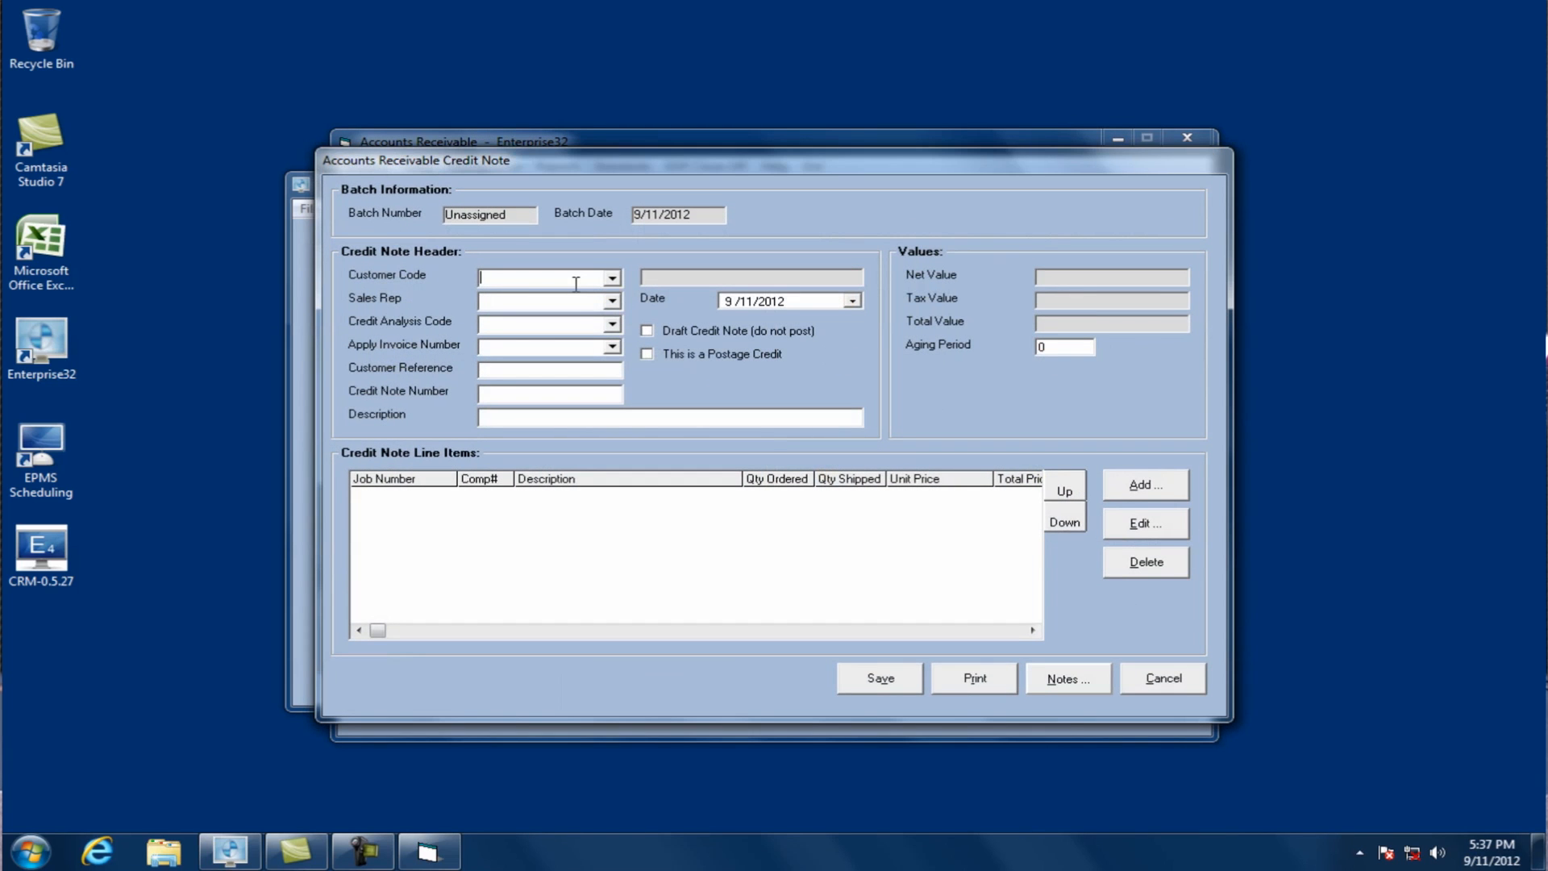
pyautogui.write('524')
pyautogui.press('Tab')
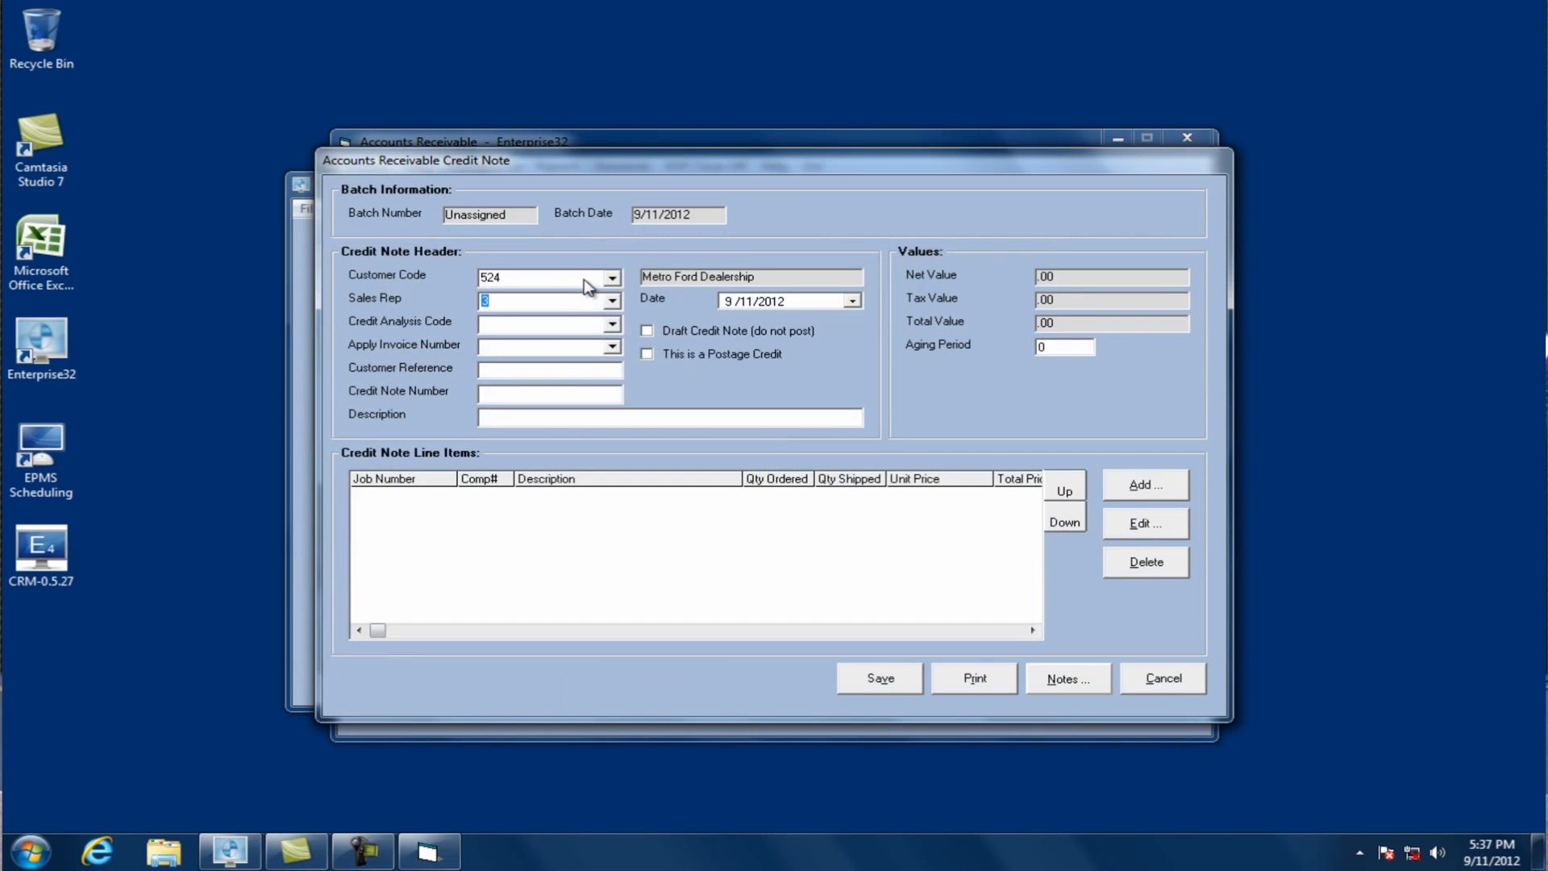
# Apply the credit note to invoice 4040, described as Job Cost Report Test, and save the credit note
pyautogui.click(613, 346)
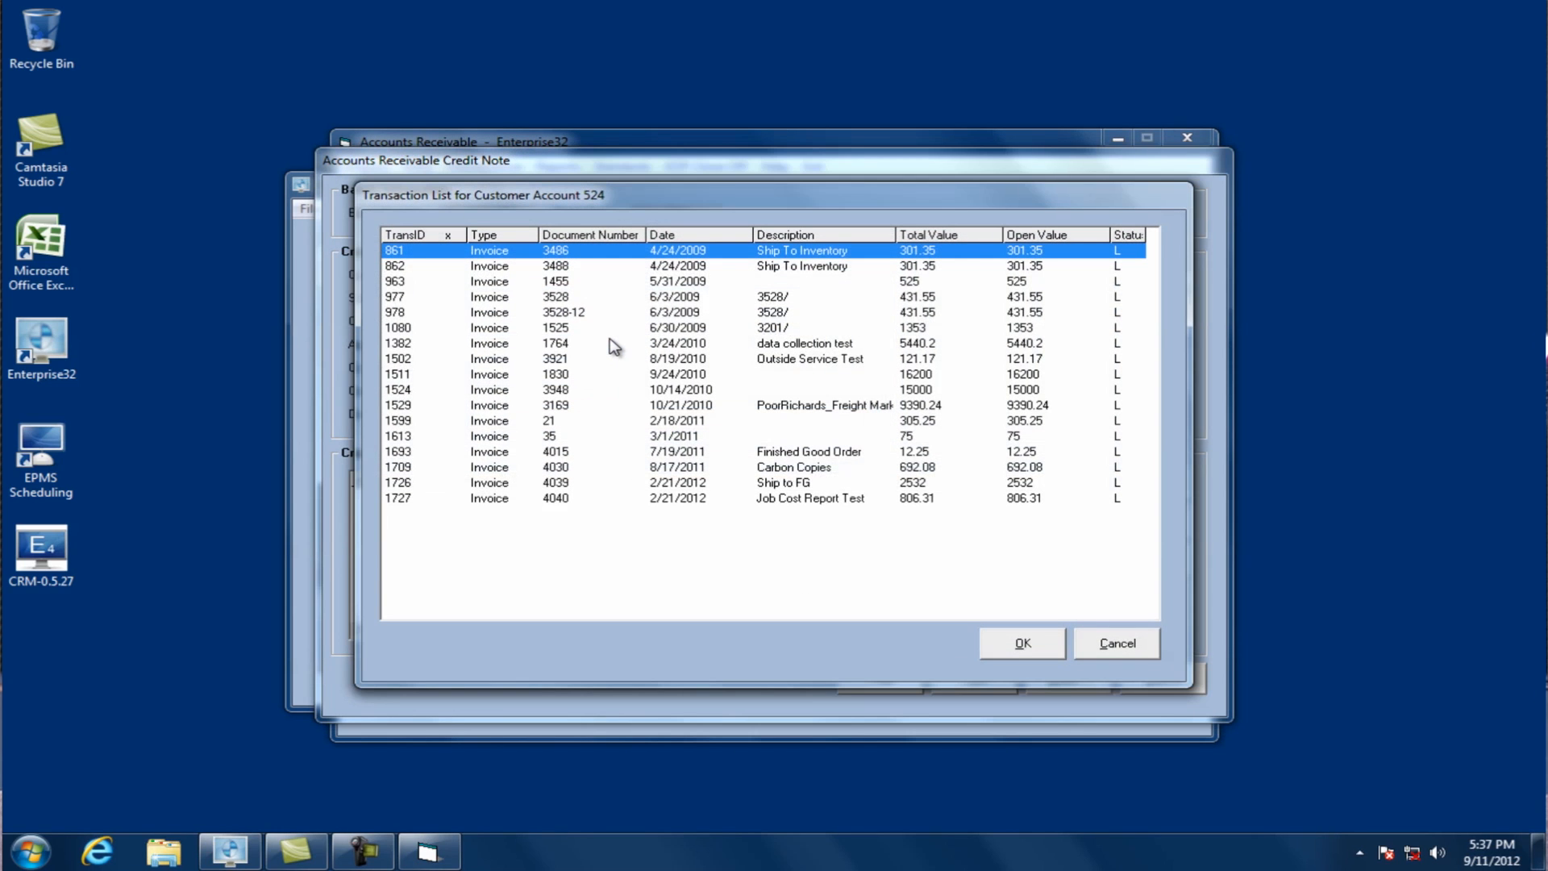
pyautogui.click(661, 499)
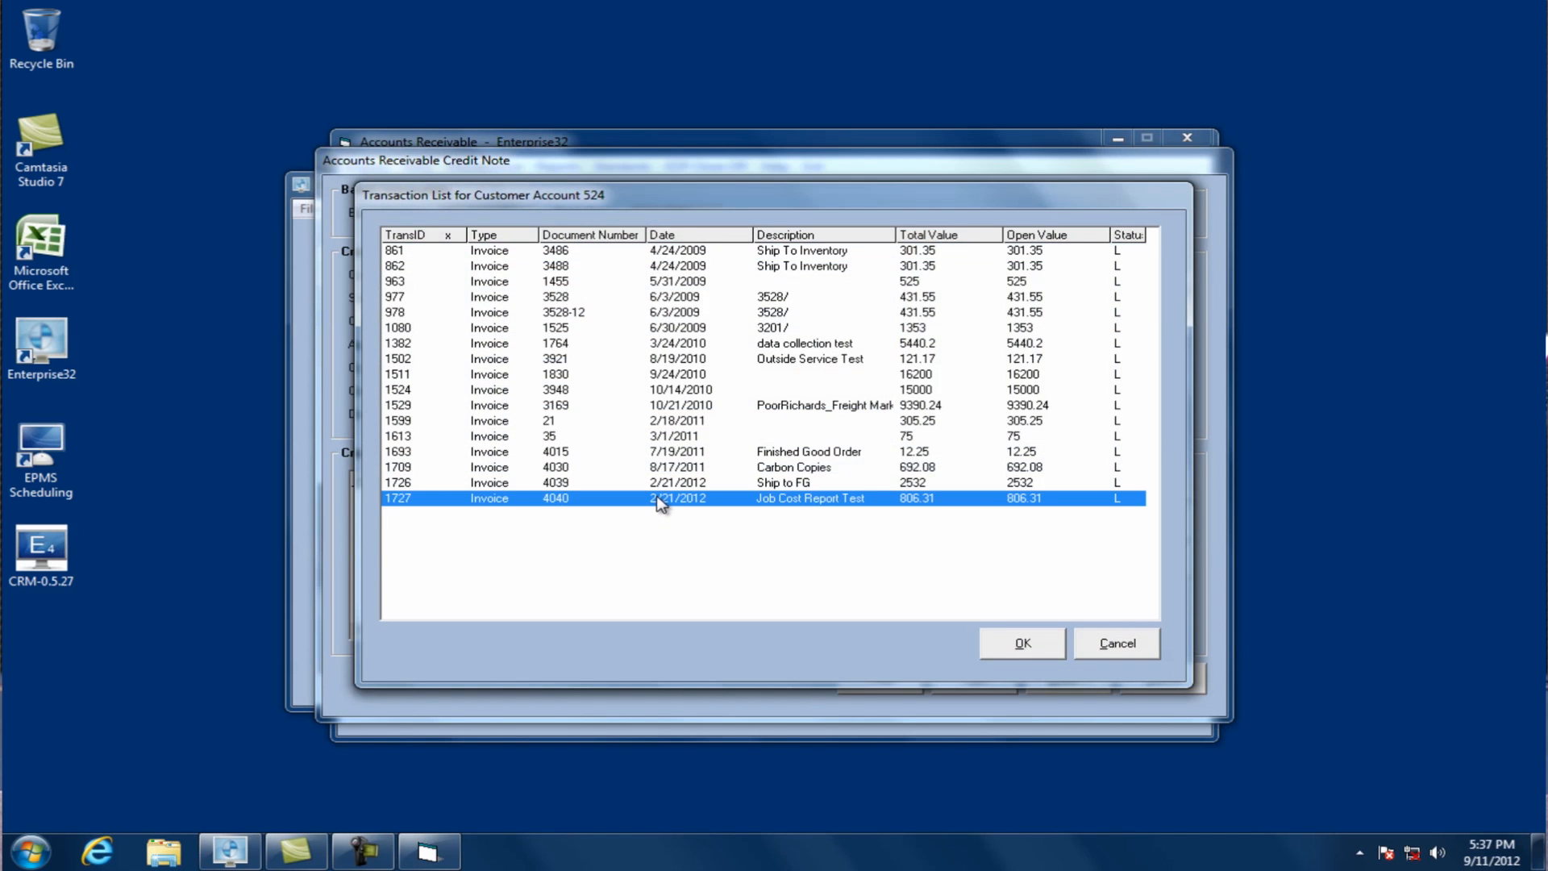
pyautogui.click(1022, 644)
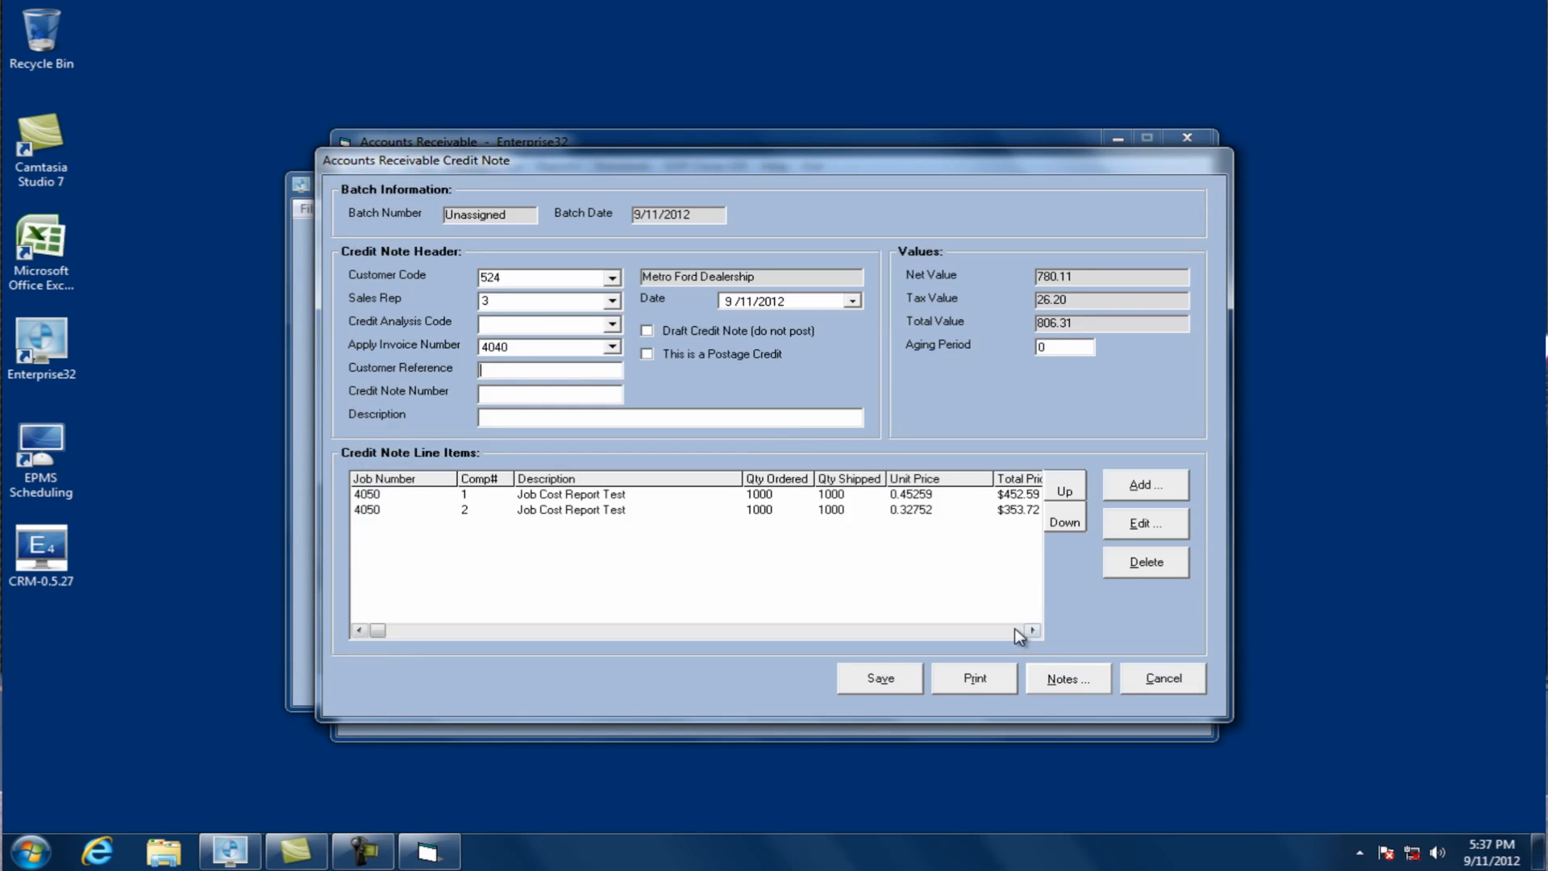
pyautogui.click(1004, 510)
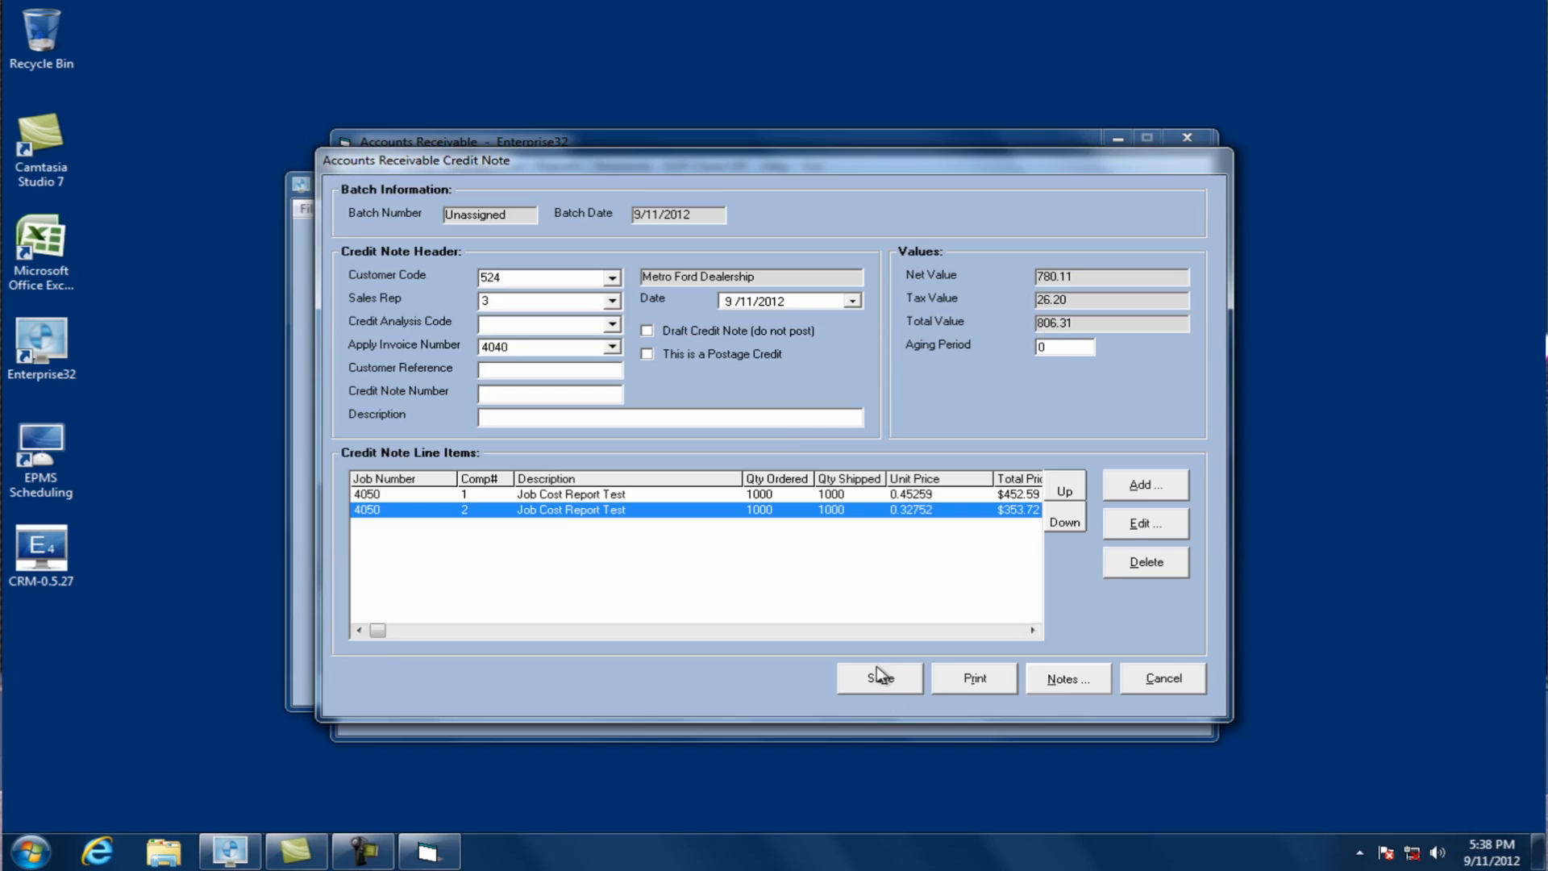
pyautogui.click(882, 681)
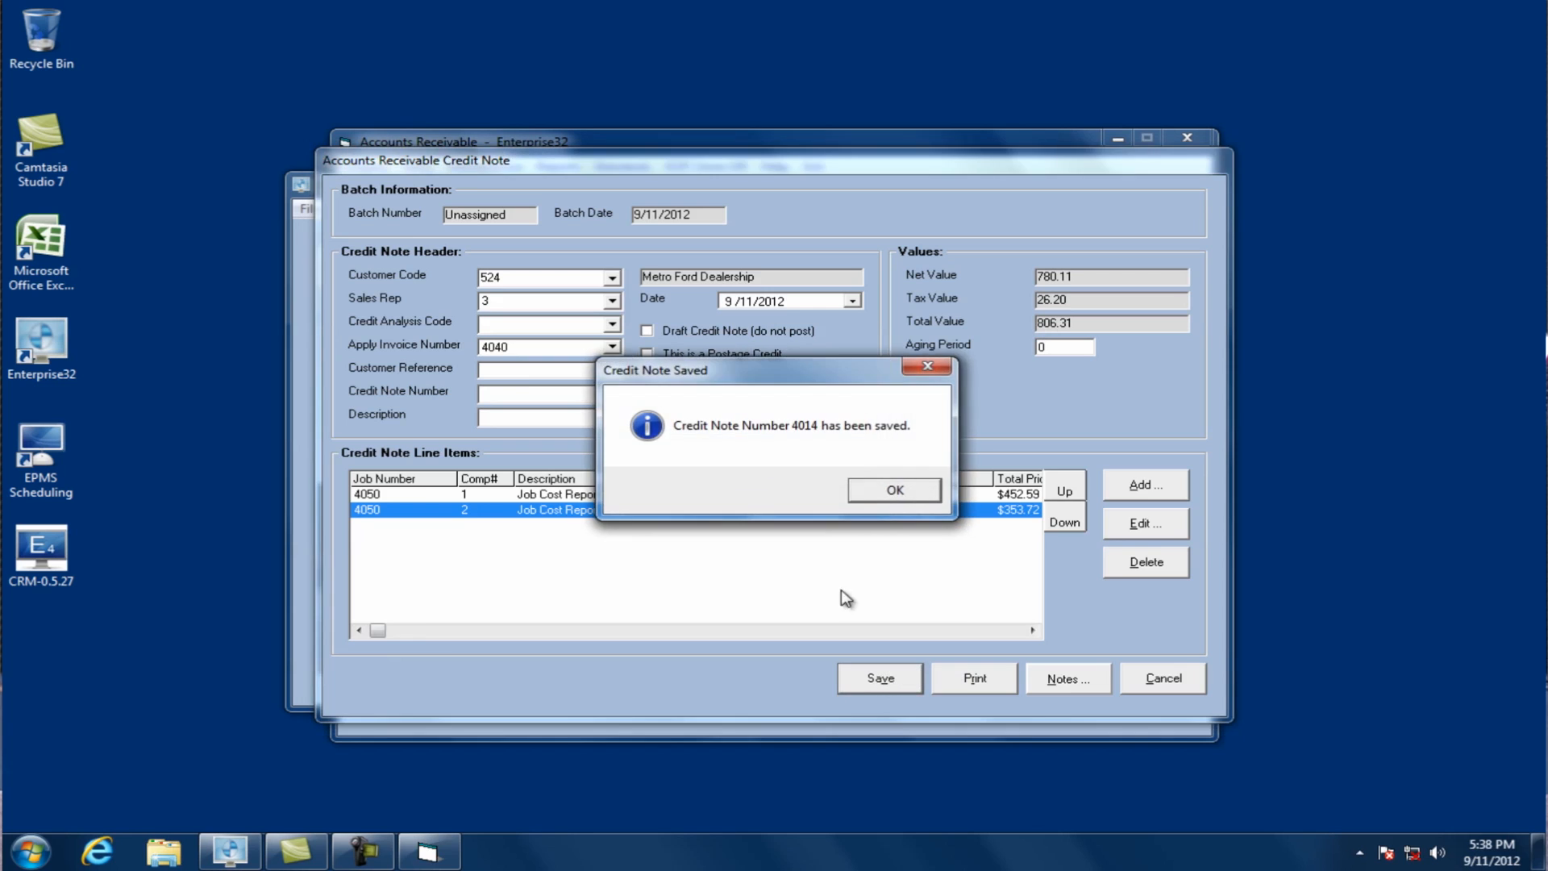
pyautogui.click(848, 485)
# Post the credit note batch dated 9/11/2012 from batch entry and close the batch list
pyautogui.click(671, 247)
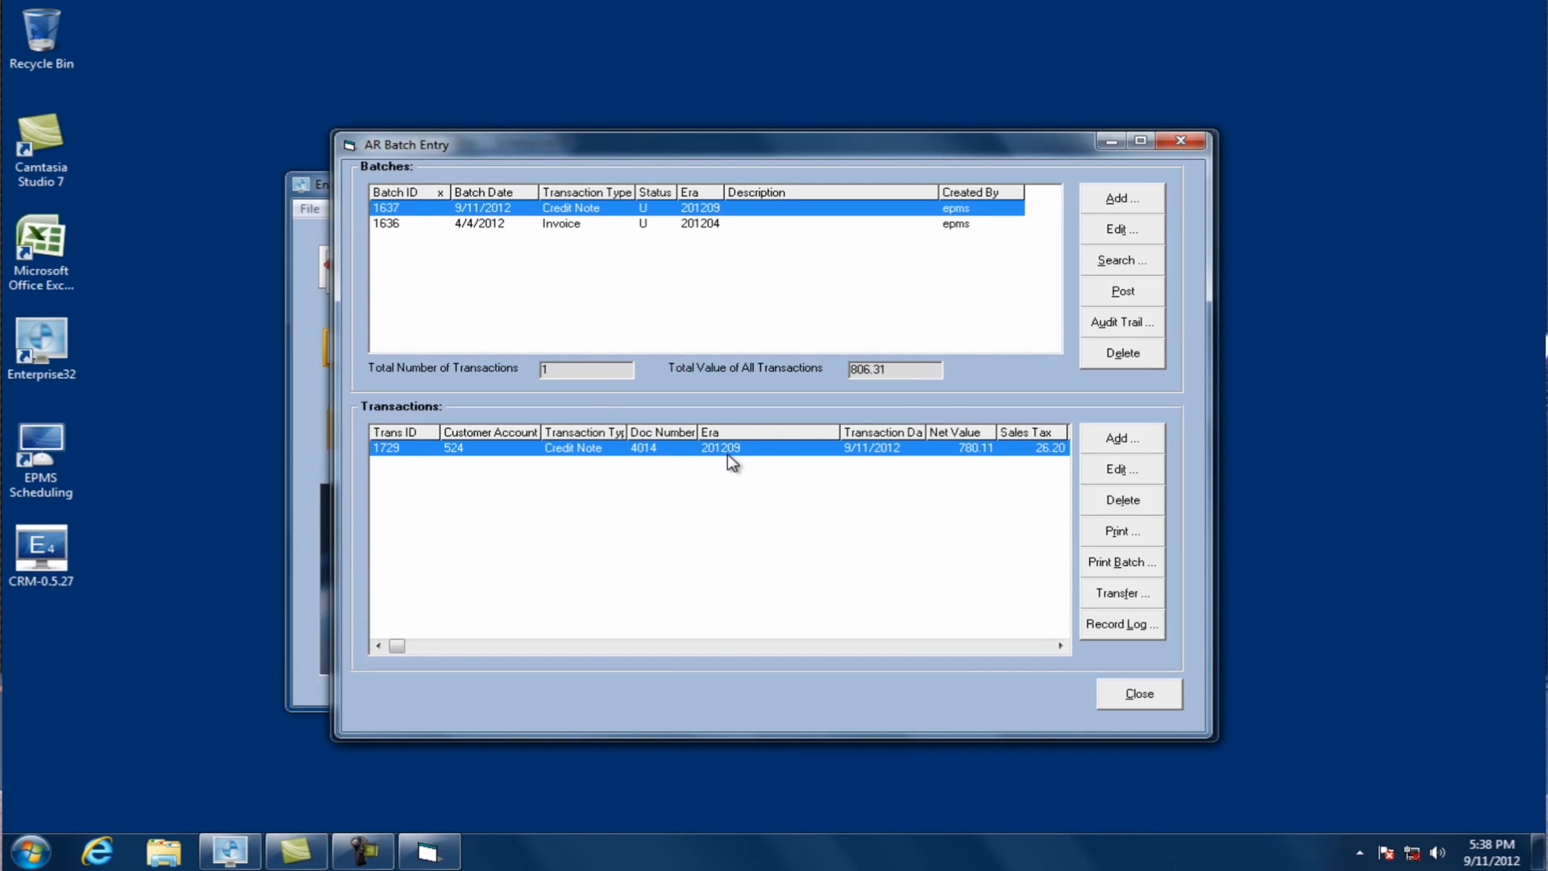
pyautogui.click(1109, 295)
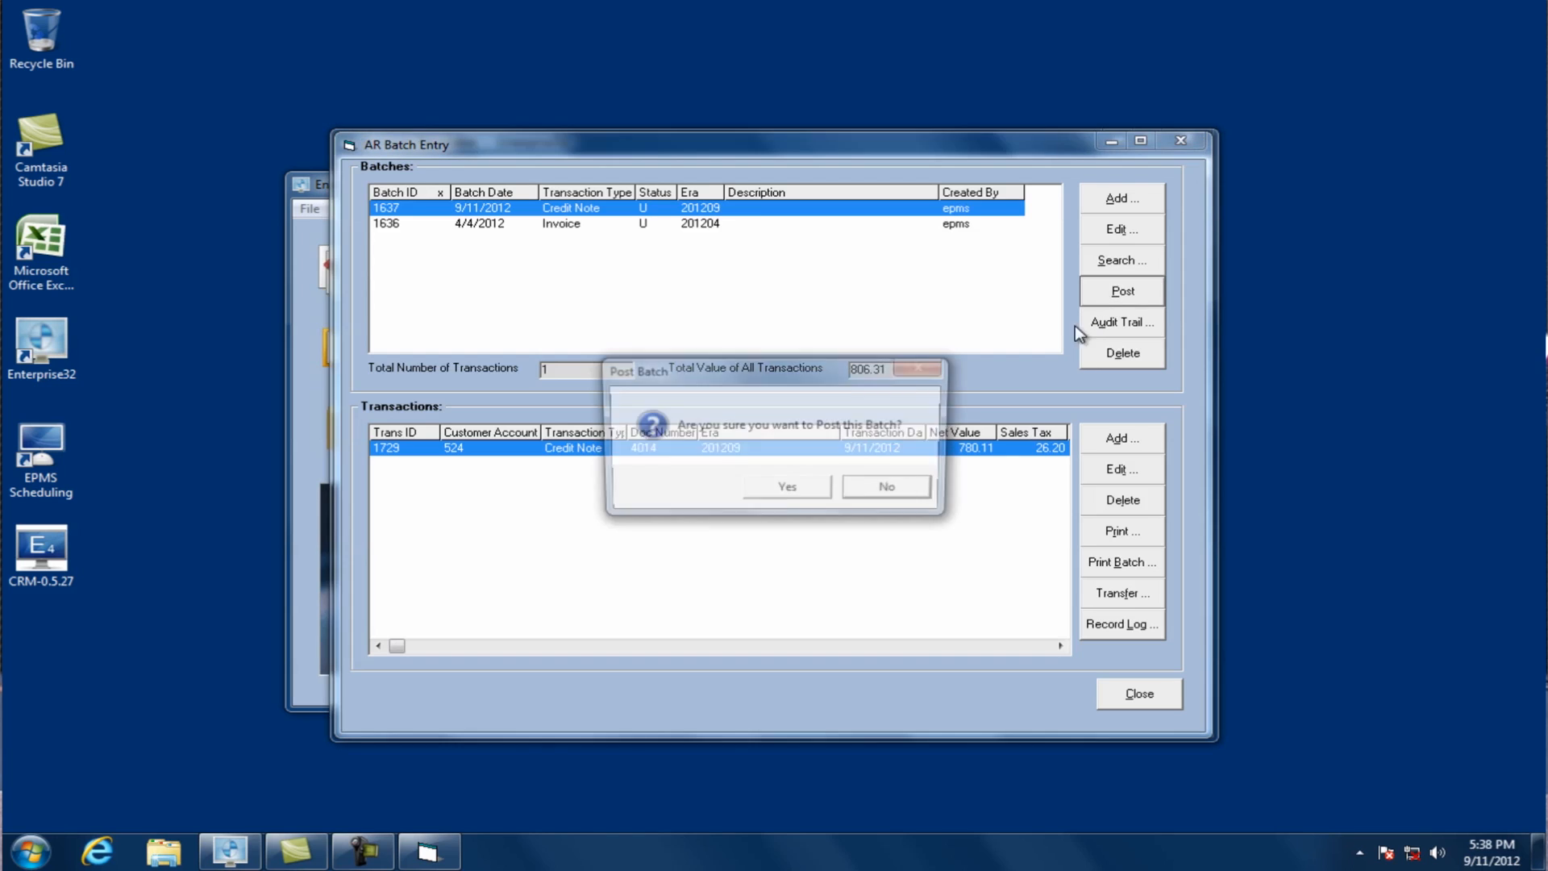
pyautogui.click(804, 493)
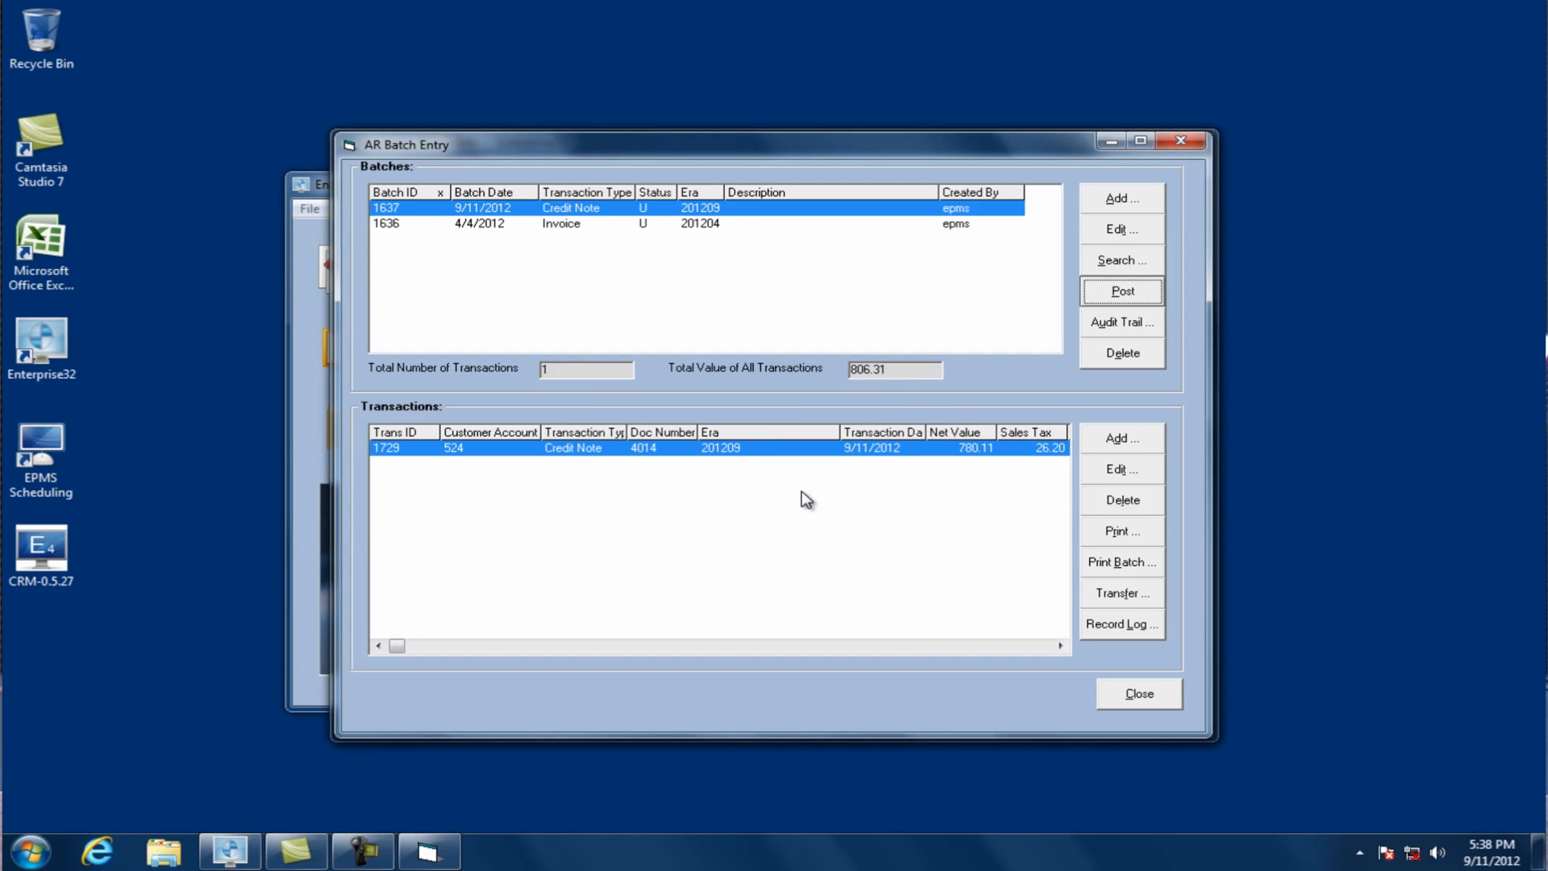
pyautogui.click(852, 494)
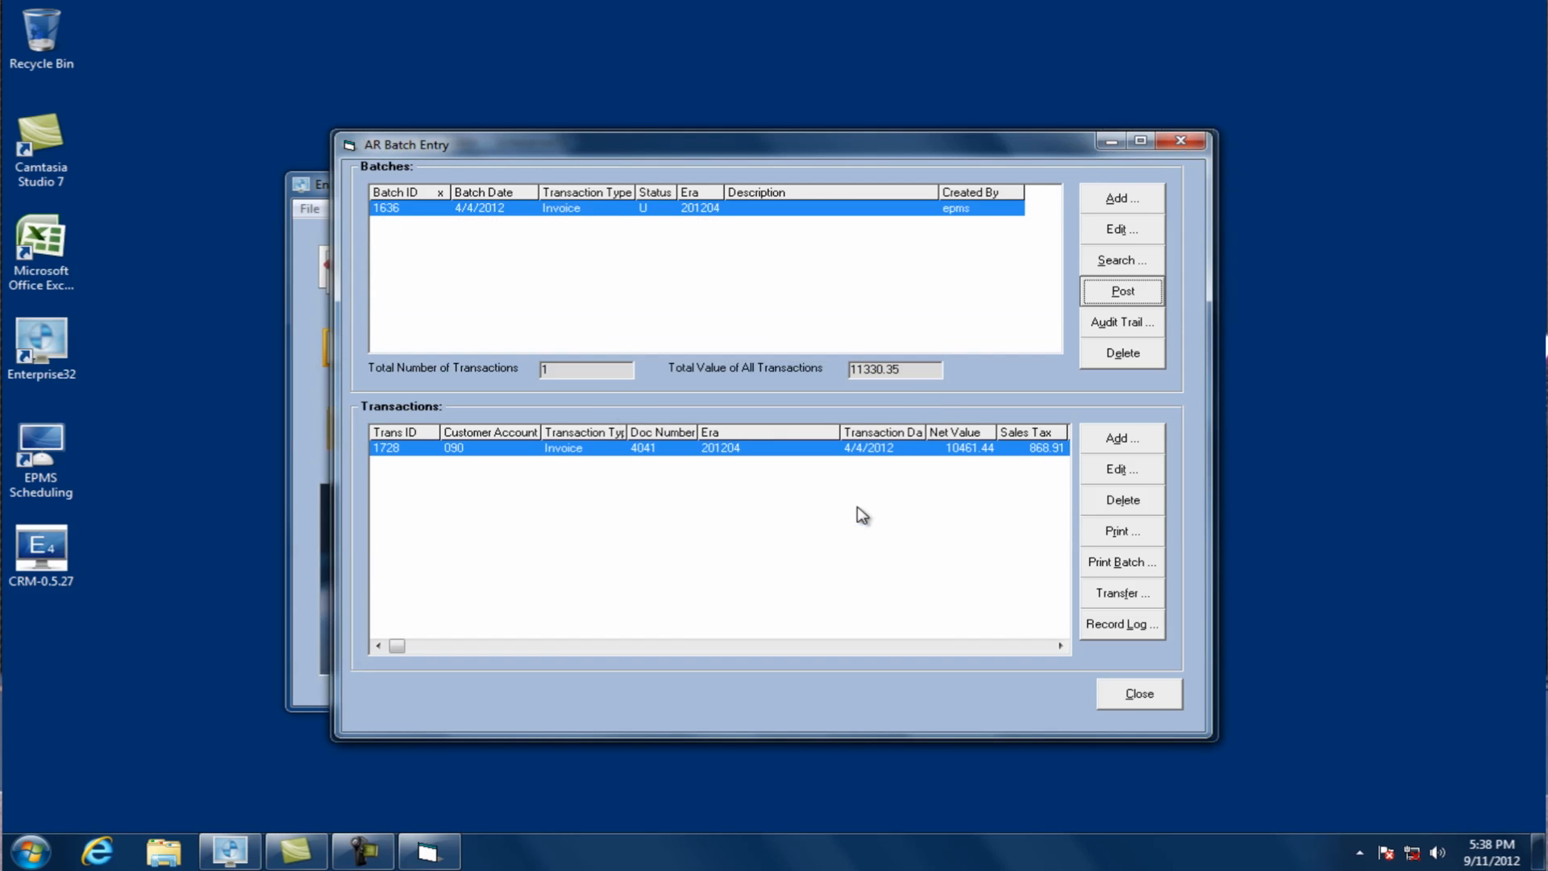
pyautogui.click(1126, 700)
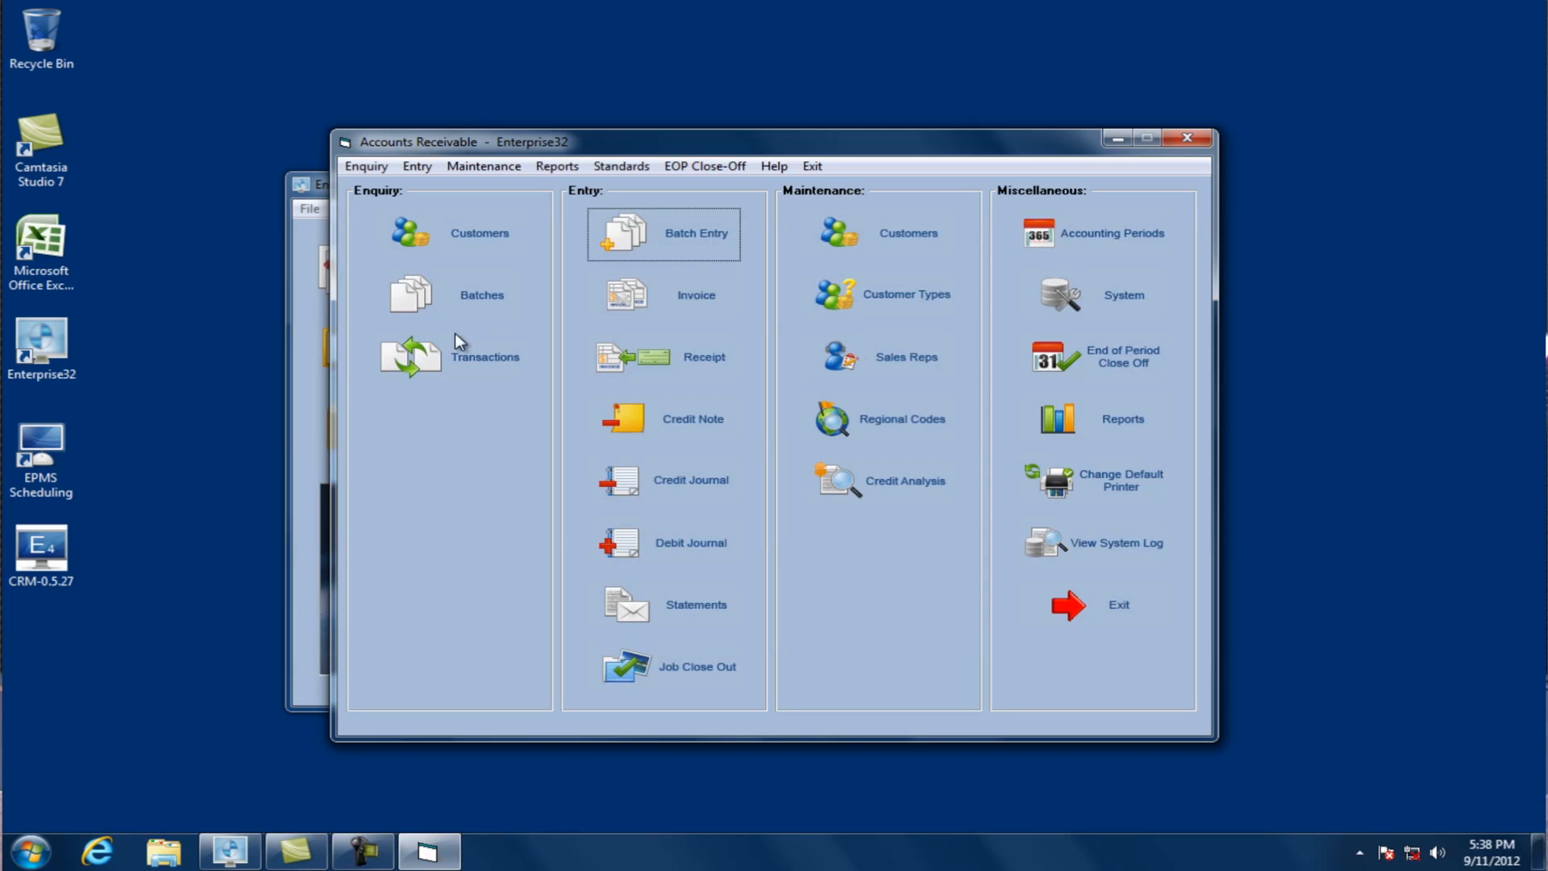
# Check the credit note in the general transaction enquiry, and look up Metro Ford Dealership by account to list its transactions
pyautogui.click(472, 361)
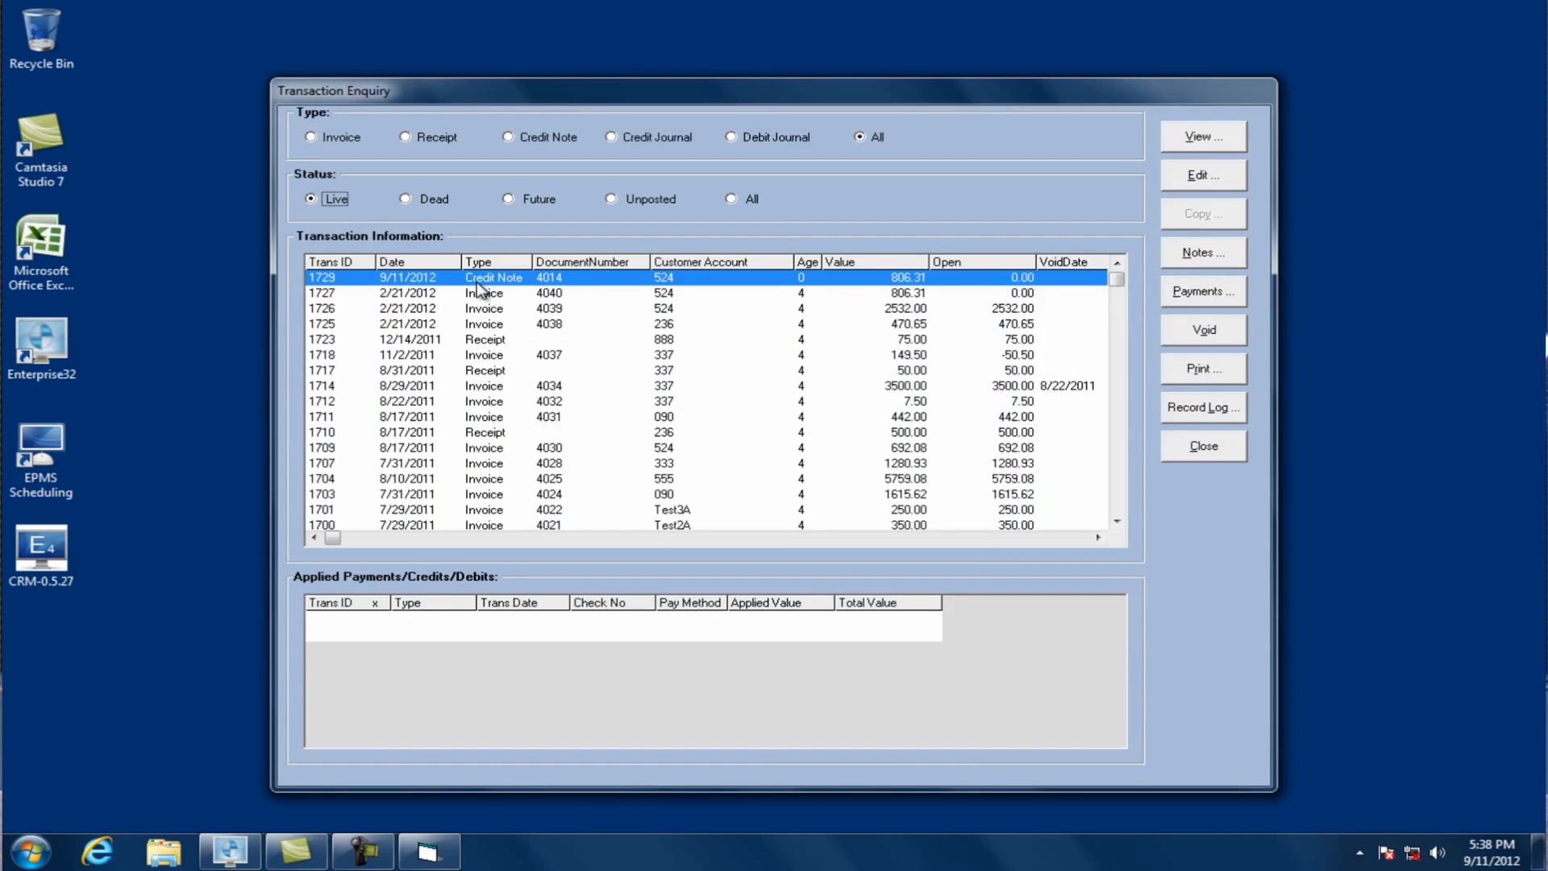
pyautogui.click(1177, 448)
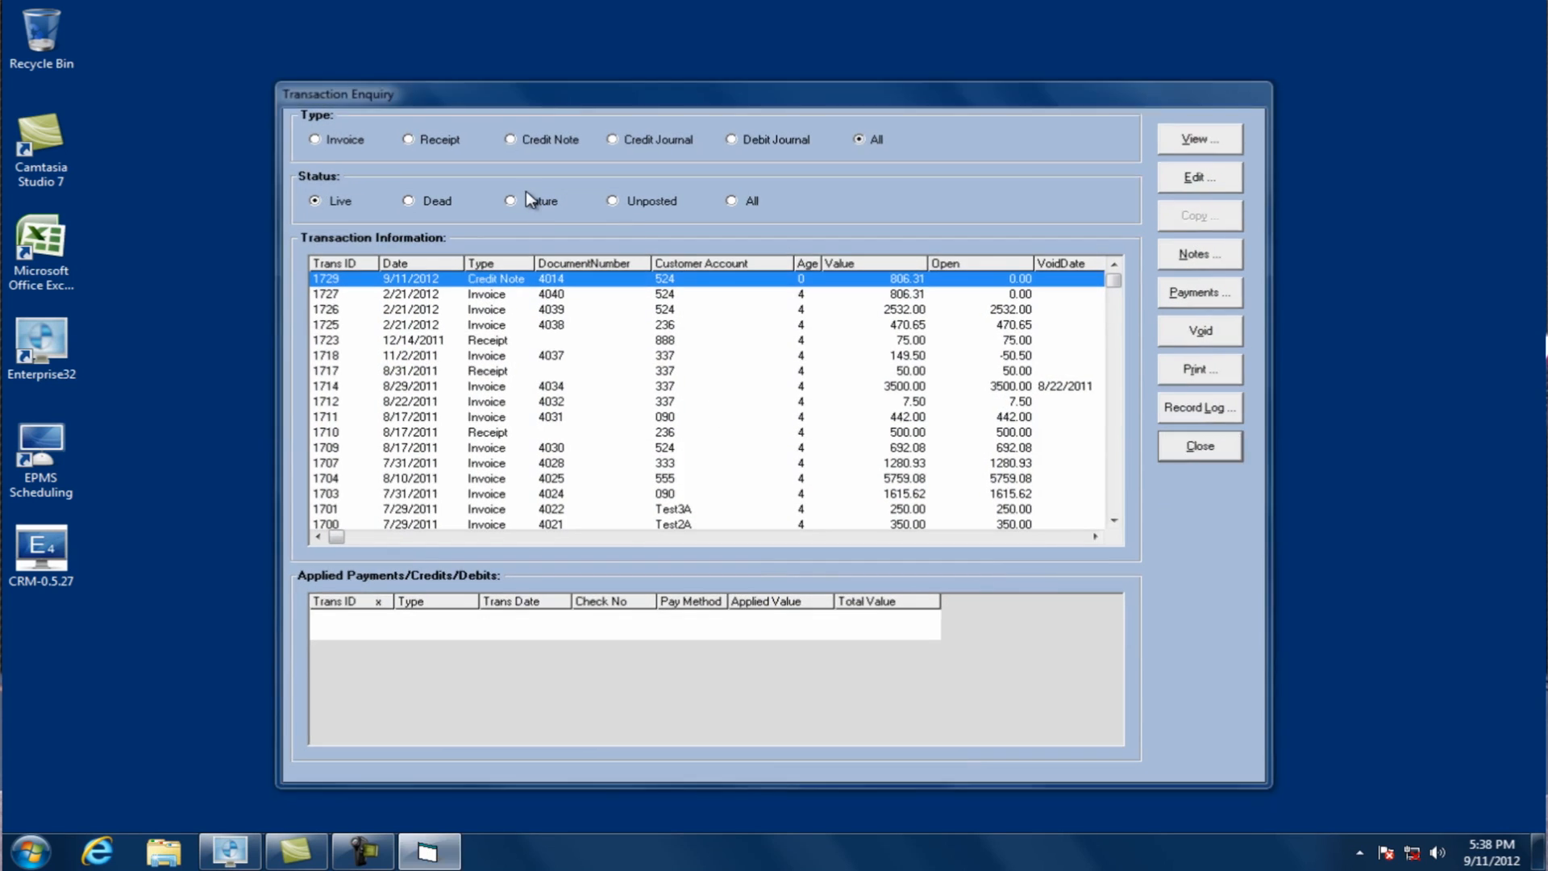
pyautogui.click(447, 236)
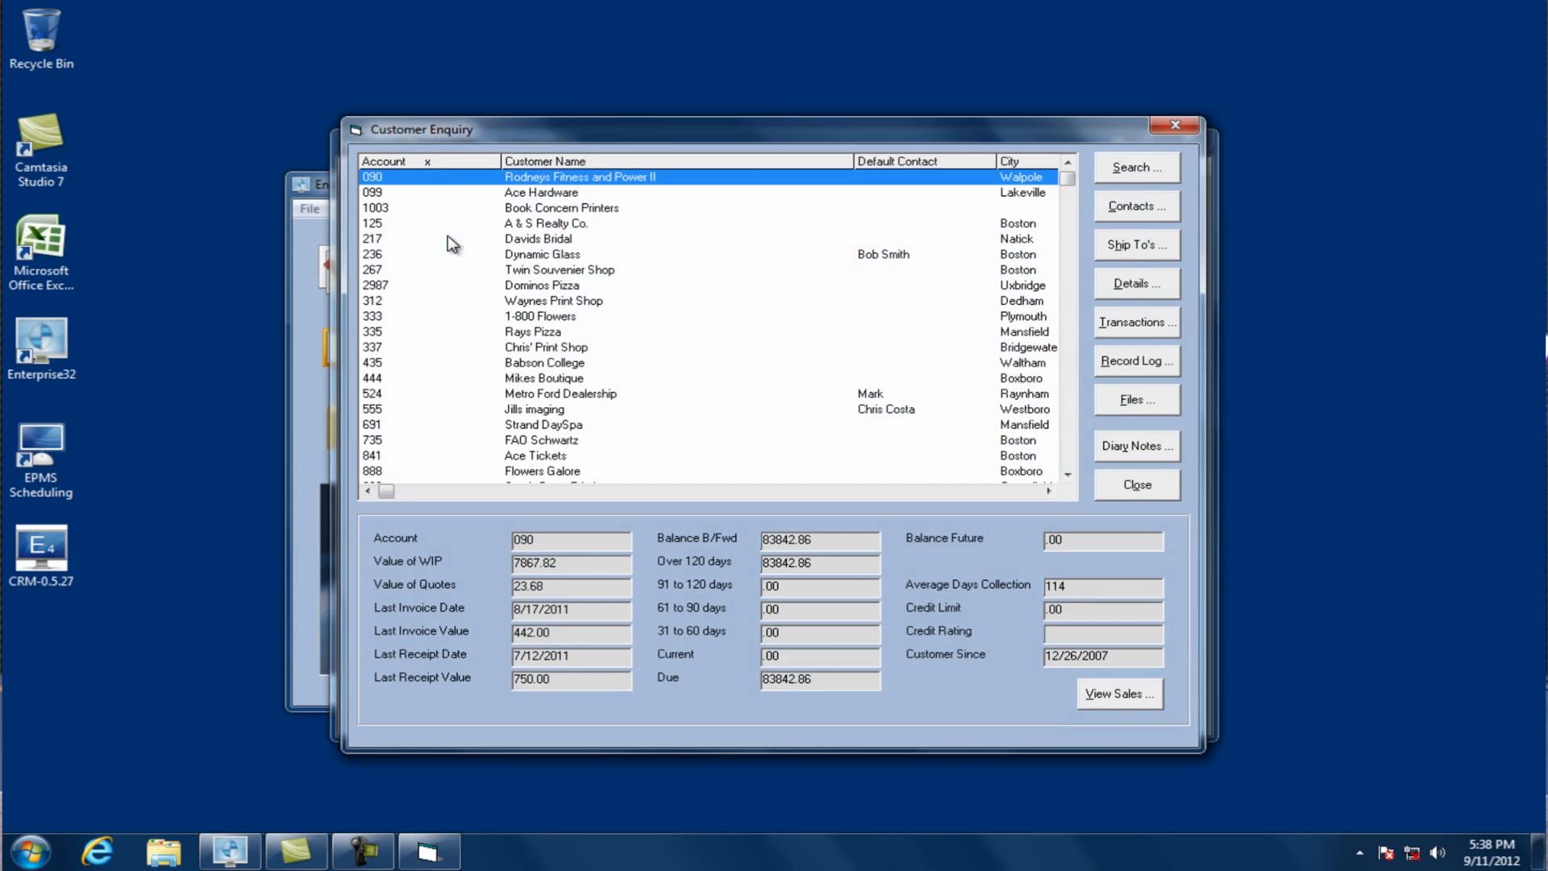
pyautogui.click(458, 162)
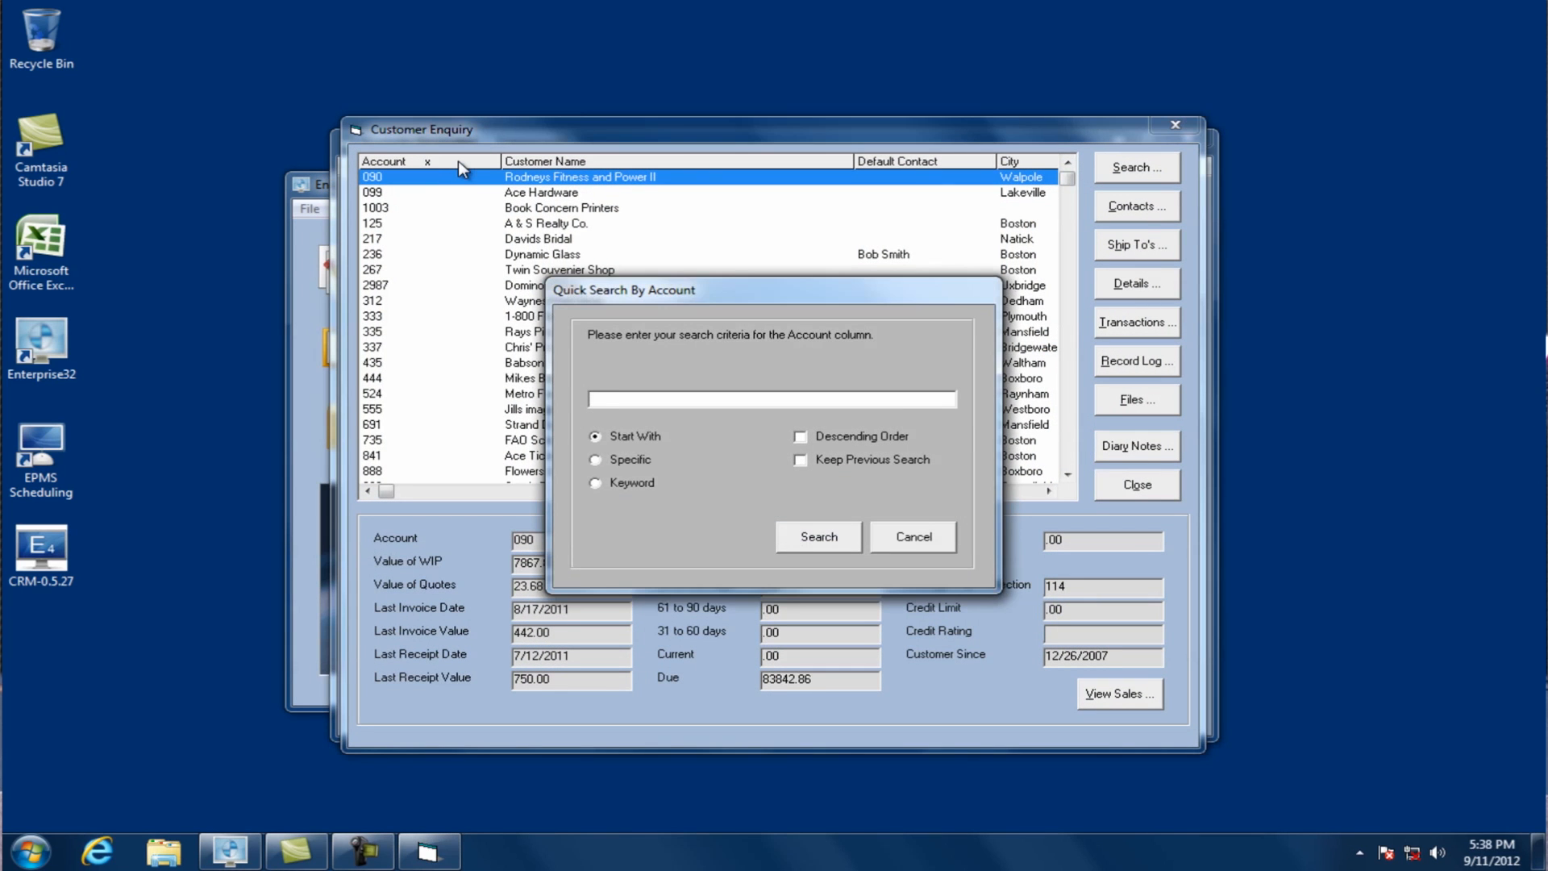
pyautogui.write('524')
pyautogui.press('Return')
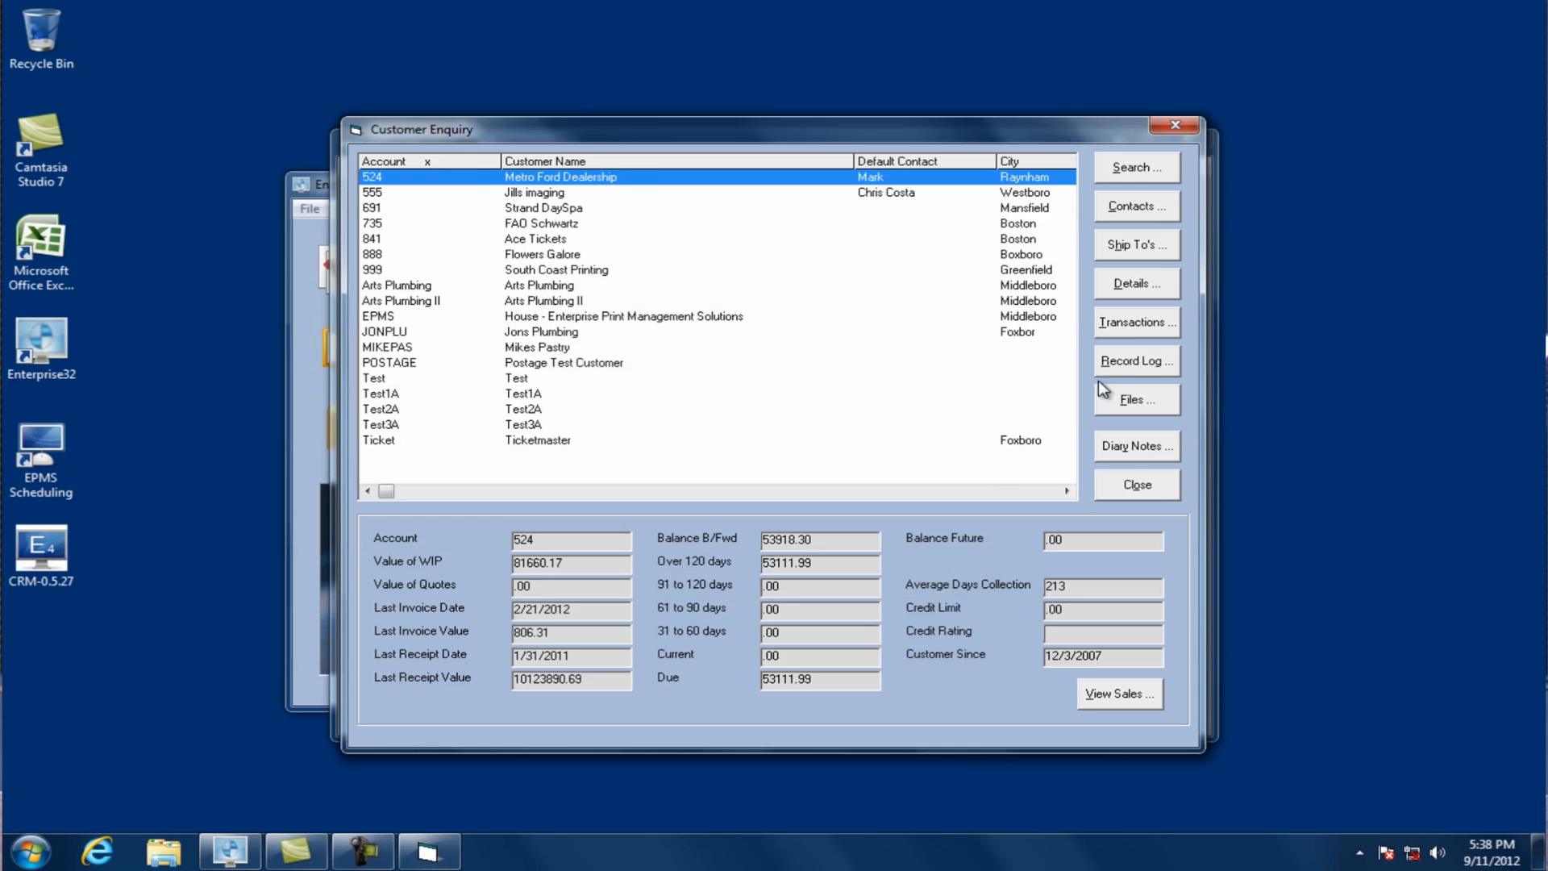
pyautogui.click(1129, 324)
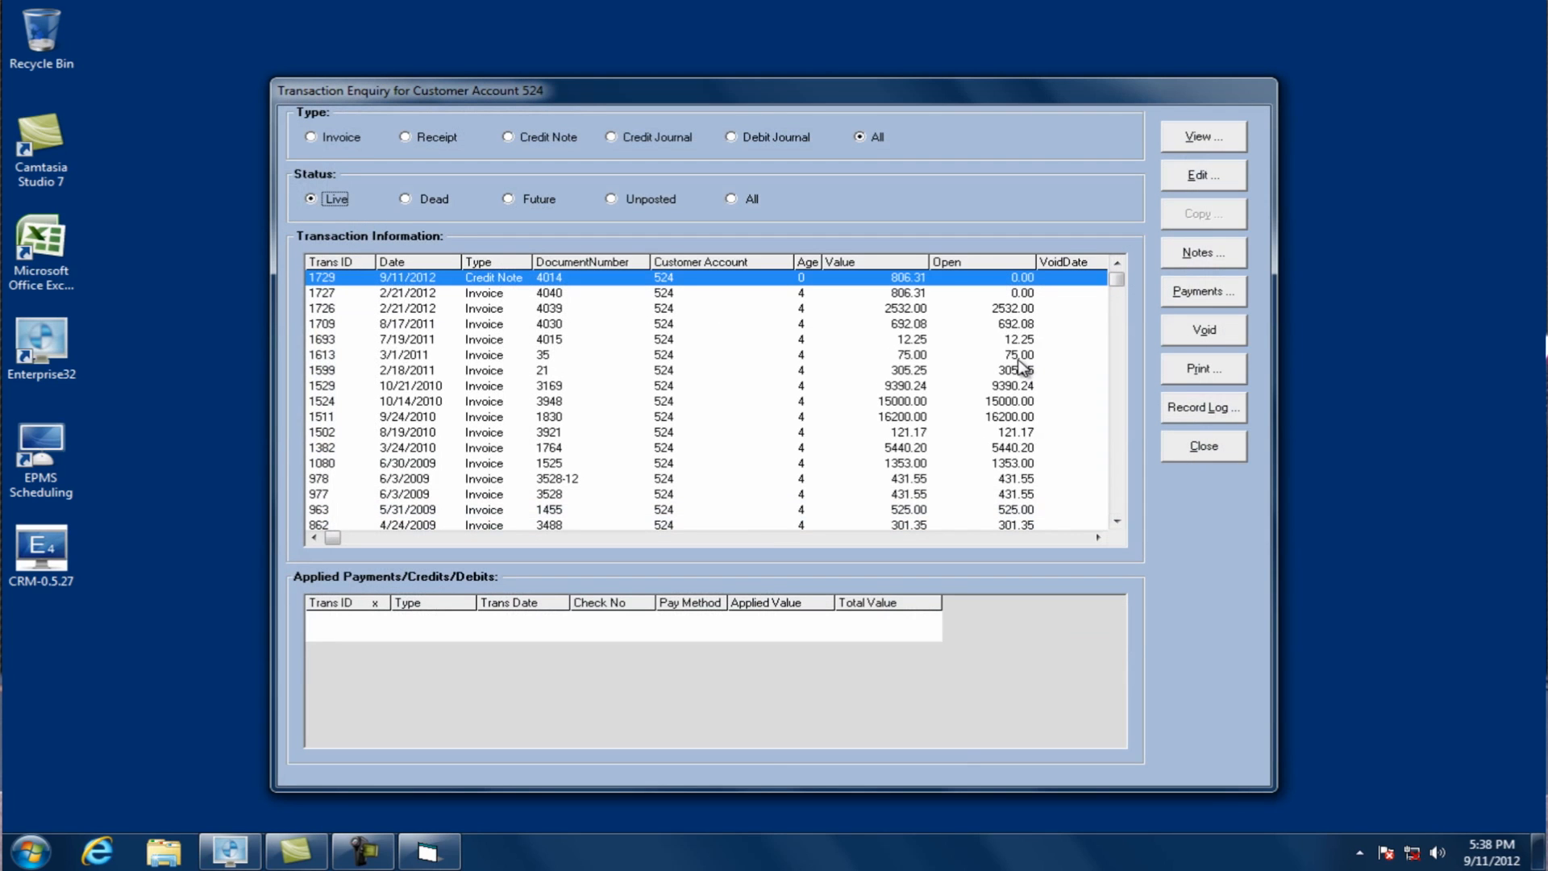
# Copy invoice 4040 into a new invoice and check the tax jurisdiction on its component 1 line item
pyautogui.click(927, 295)
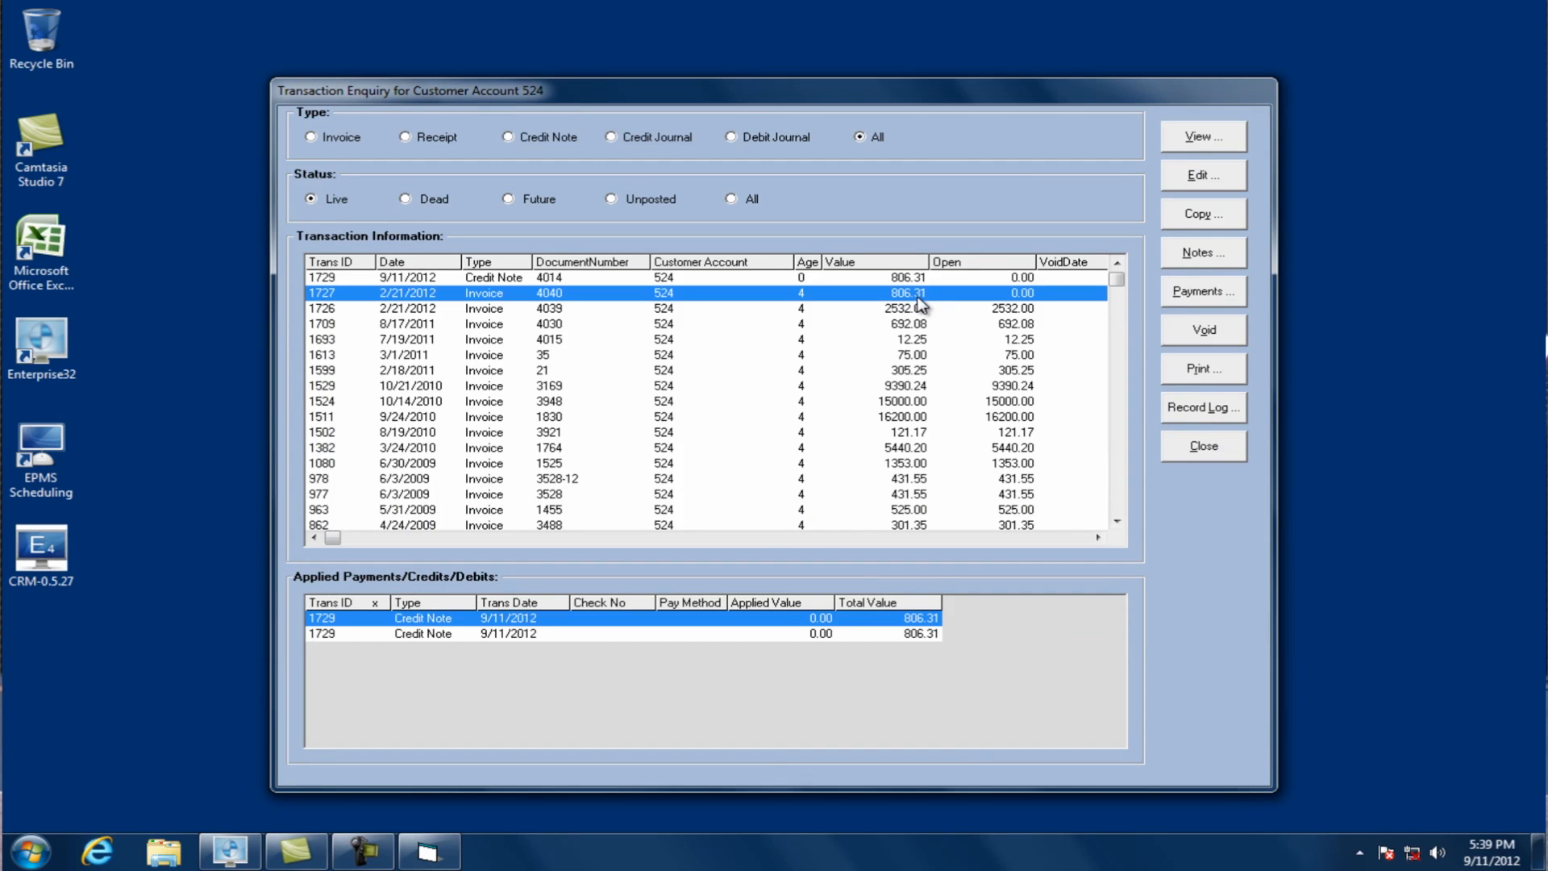
pyautogui.click(1192, 214)
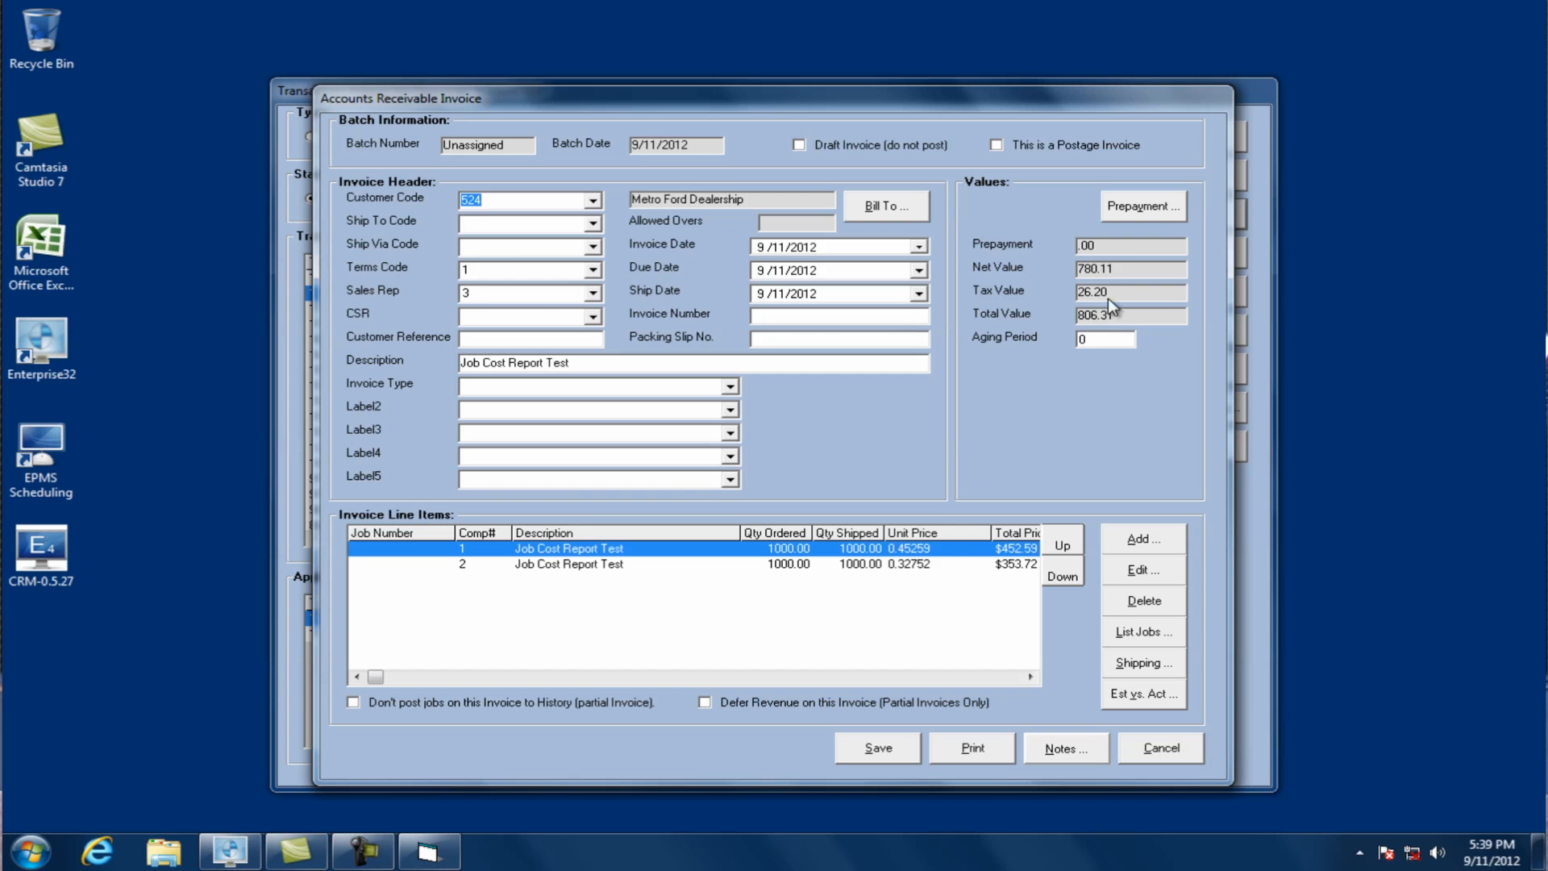
pyautogui.click(1144, 571)
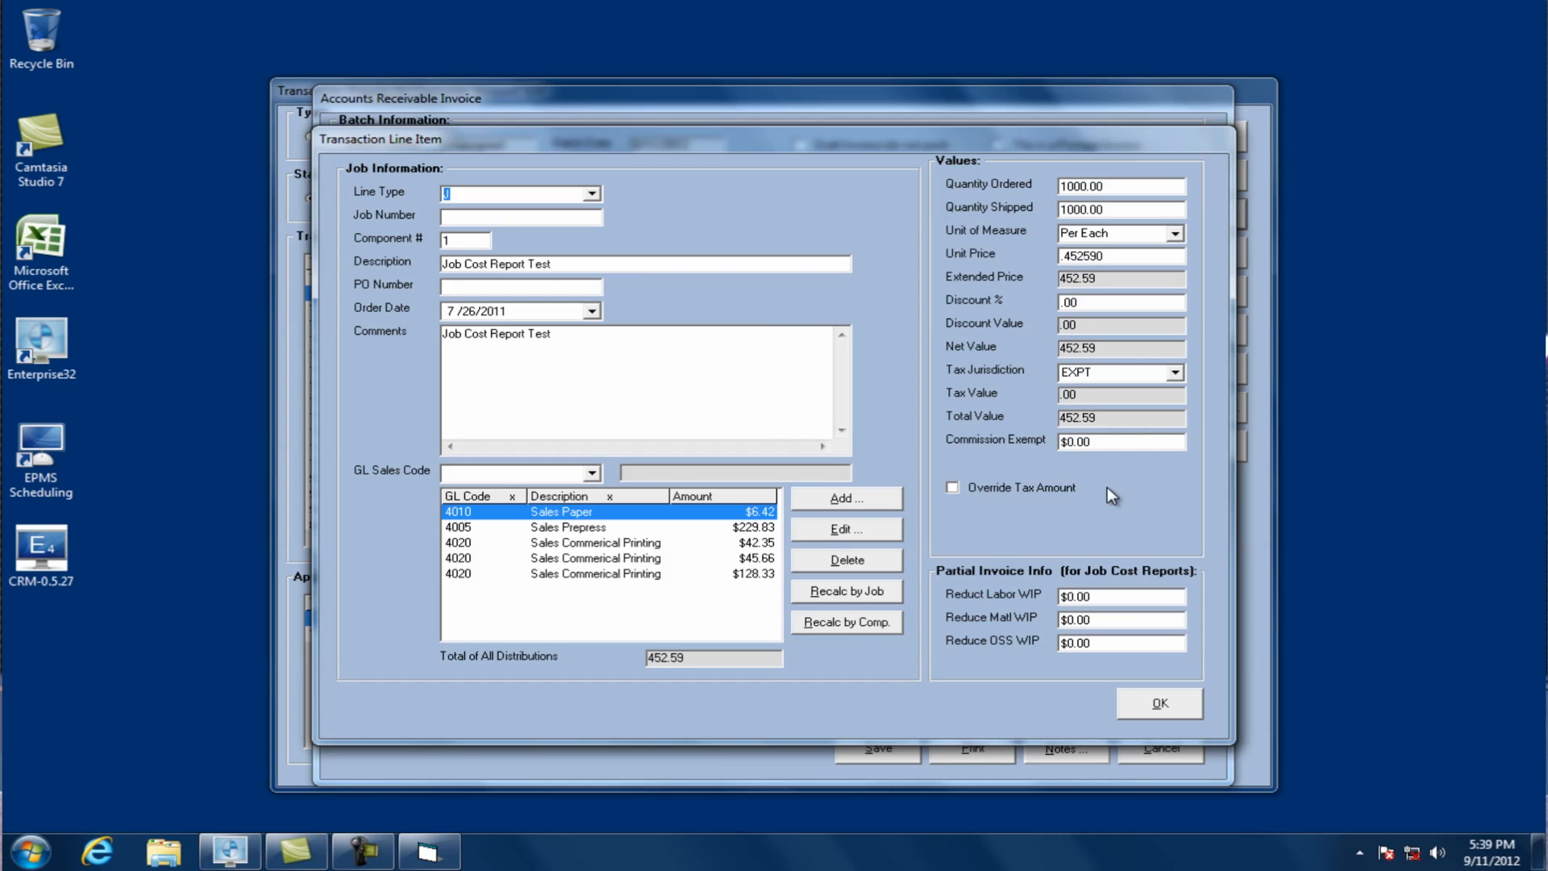
pyautogui.click(1179, 699)
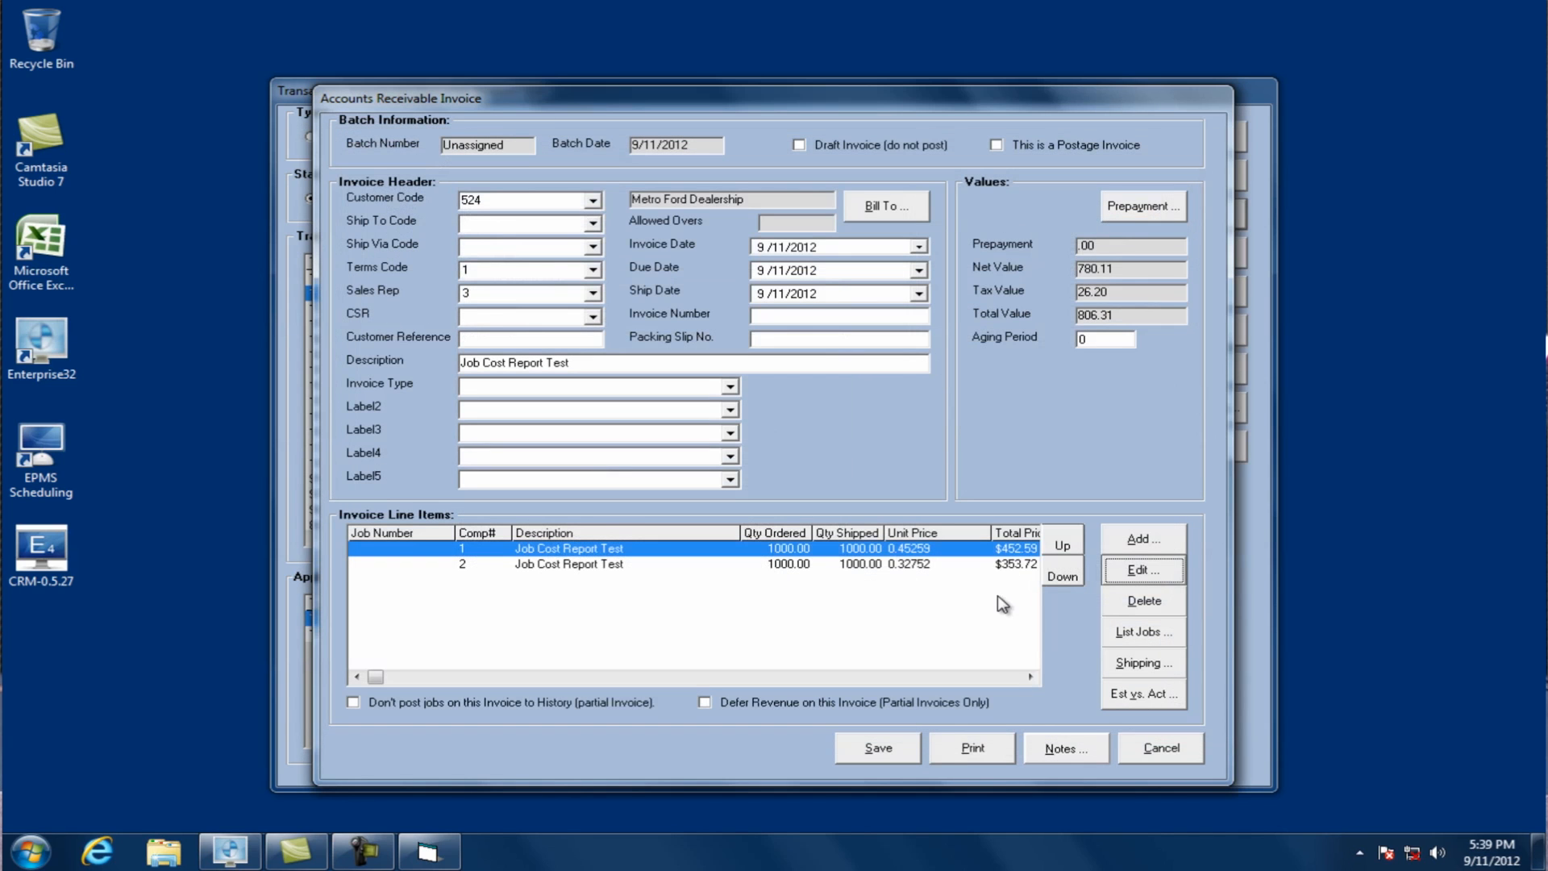
# Set the tax jurisdiction of the component 2 line item to EXPT (Tax Exempt)
pyautogui.click(1016, 564)
pyautogui.click(1135, 570)
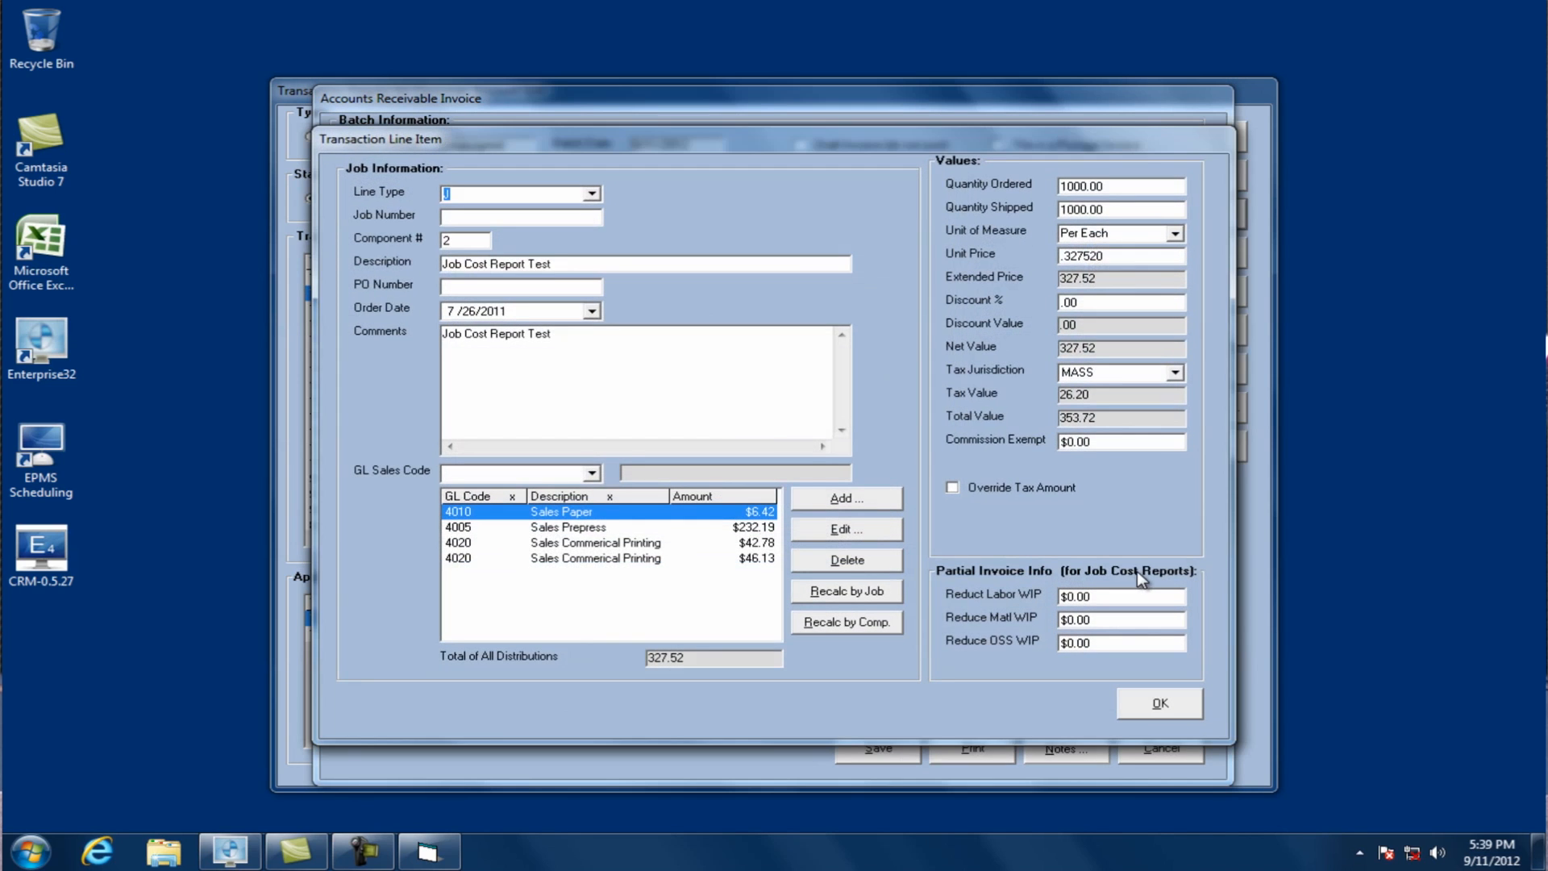
pyautogui.click(1173, 372)
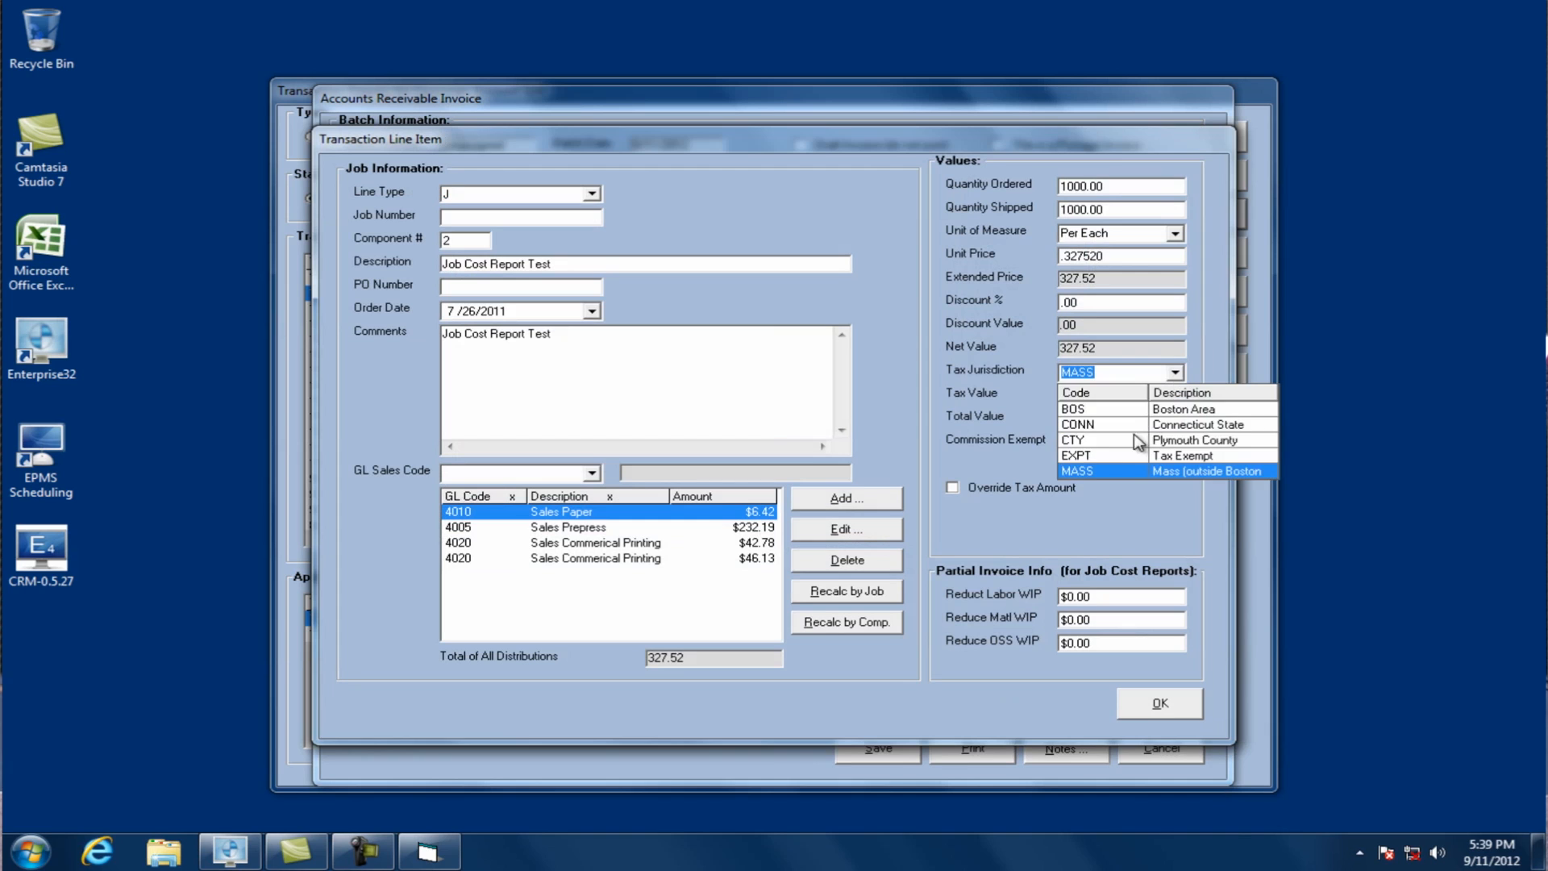
pyautogui.click(1129, 455)
pyautogui.click(1166, 705)
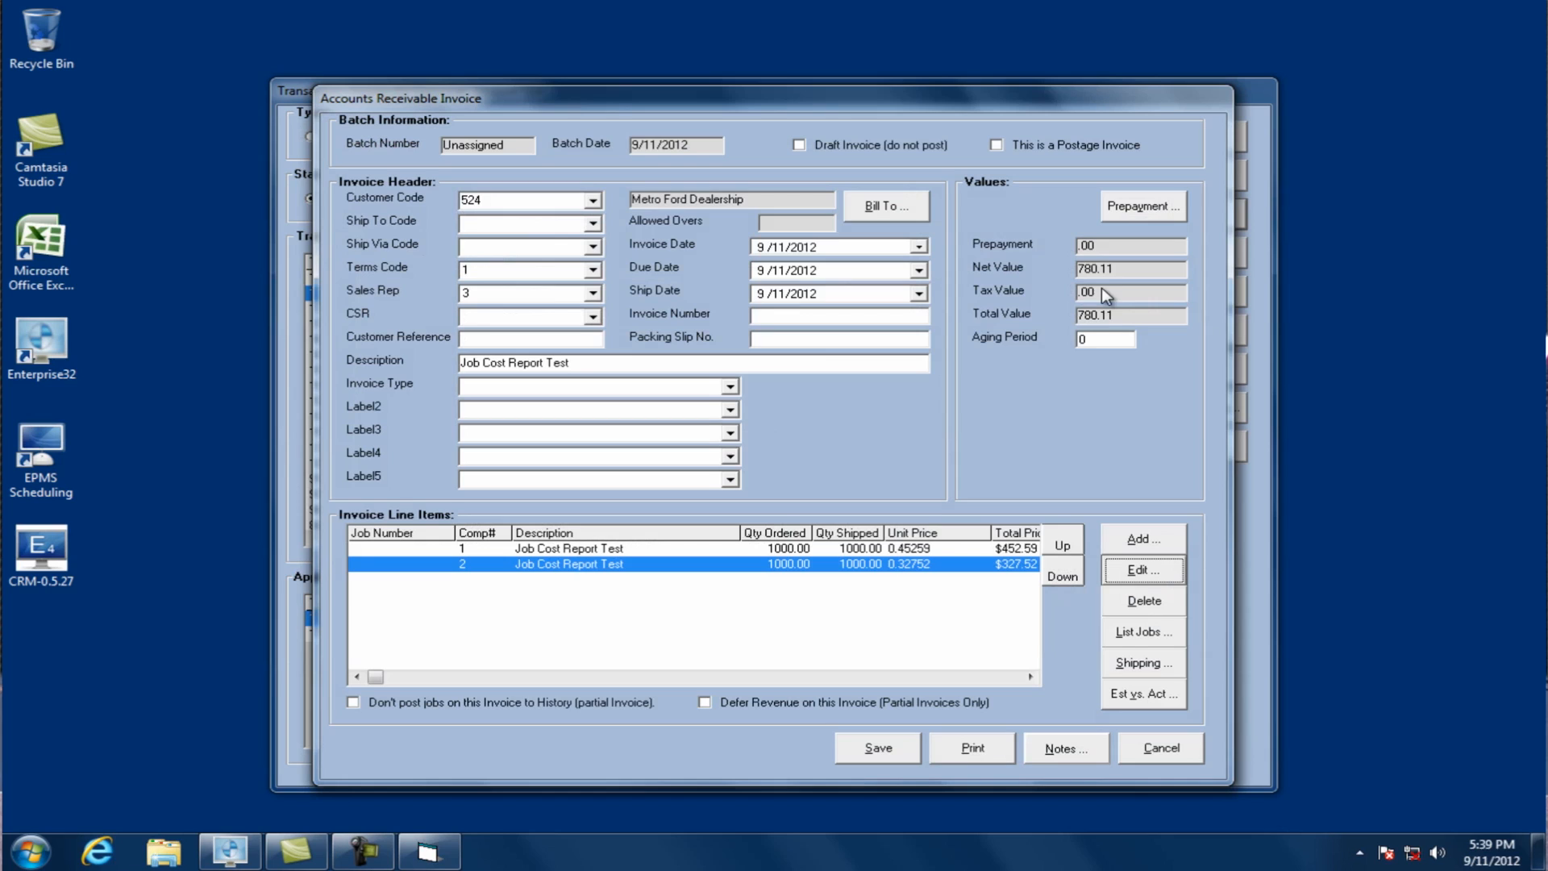
# Set the copied invoice's number to 452122R and save the invoice
pyautogui.click(803, 316)
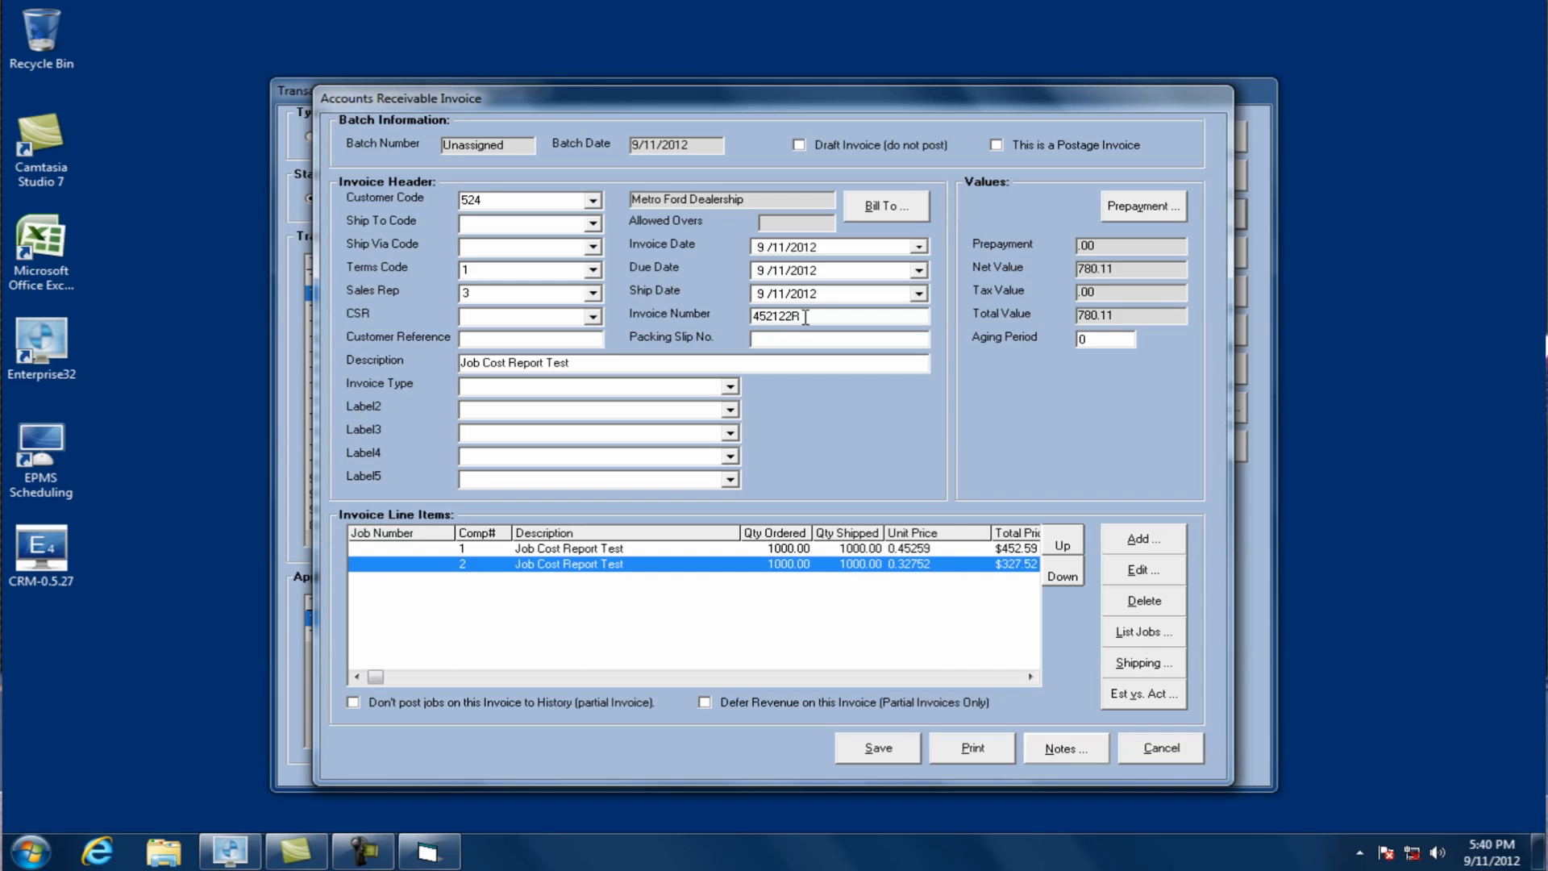
pyautogui.click(878, 748)
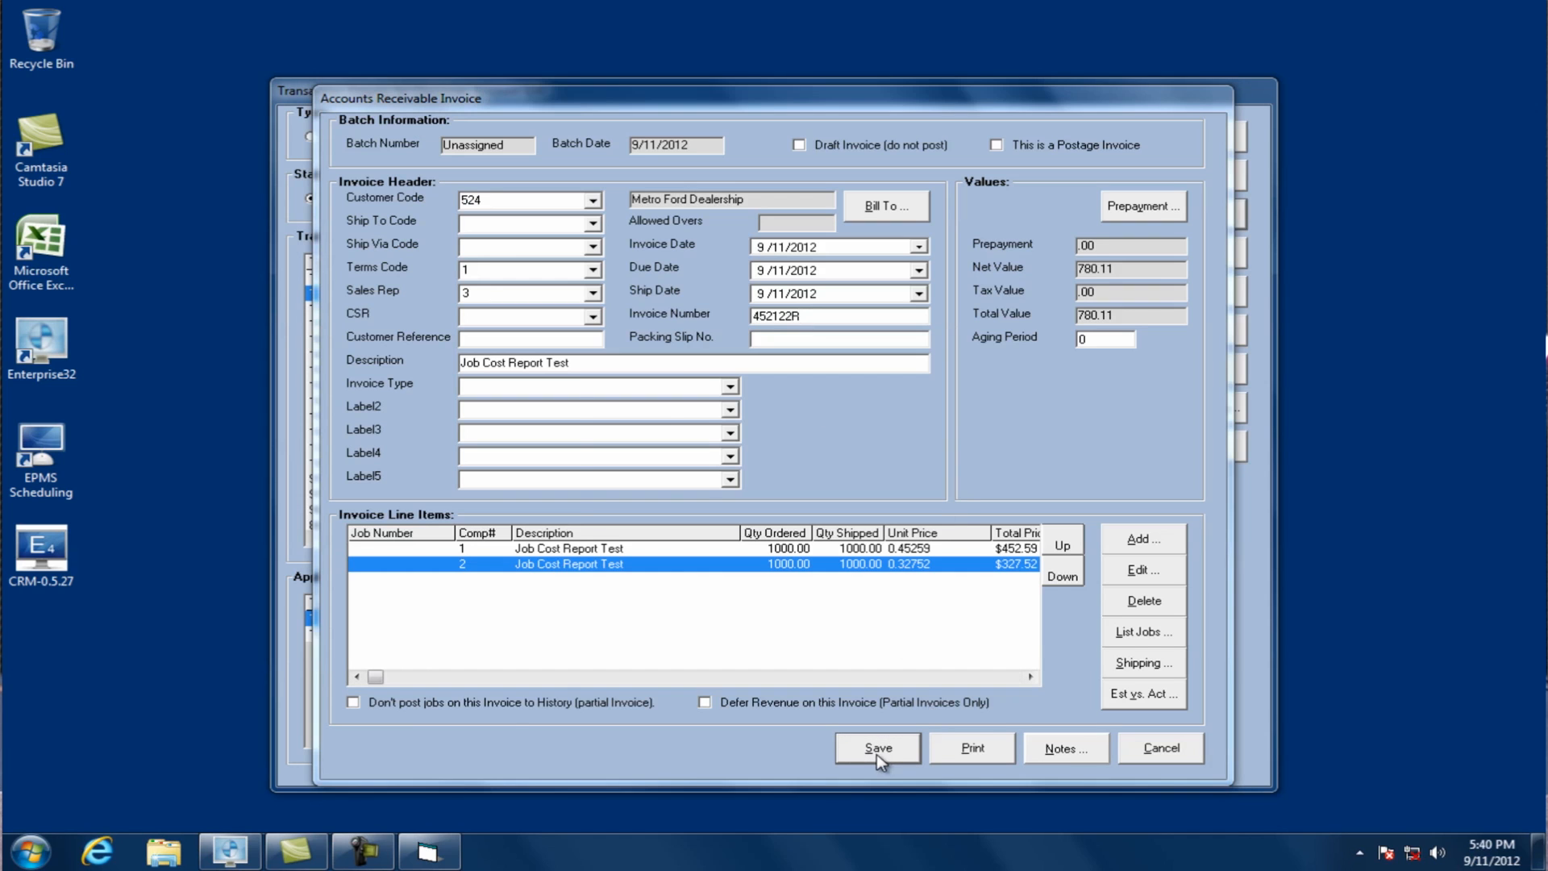
pyautogui.click(893, 486)
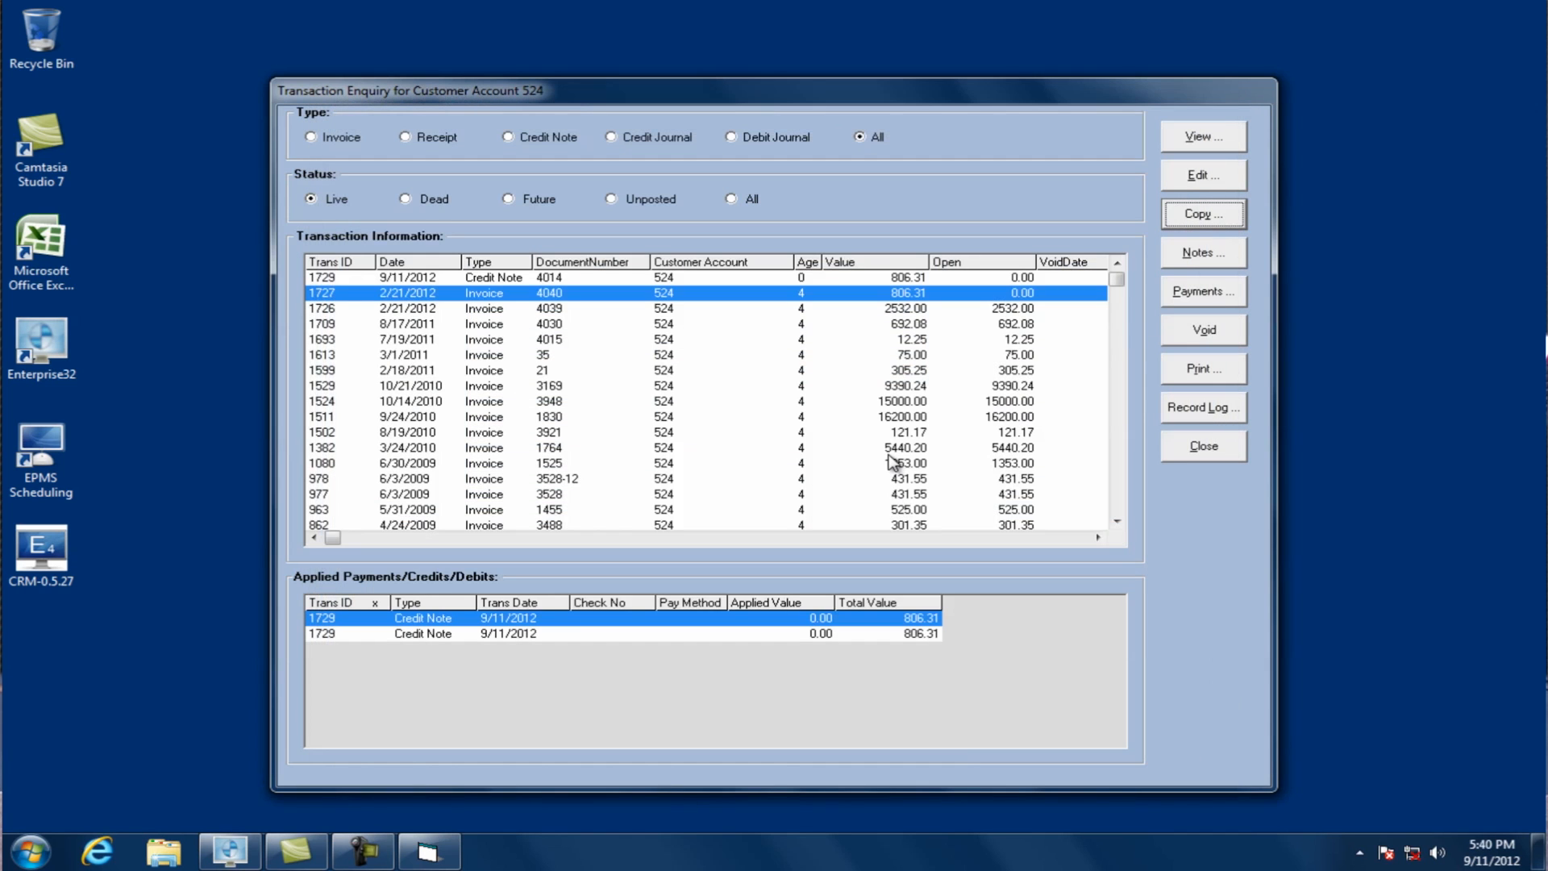